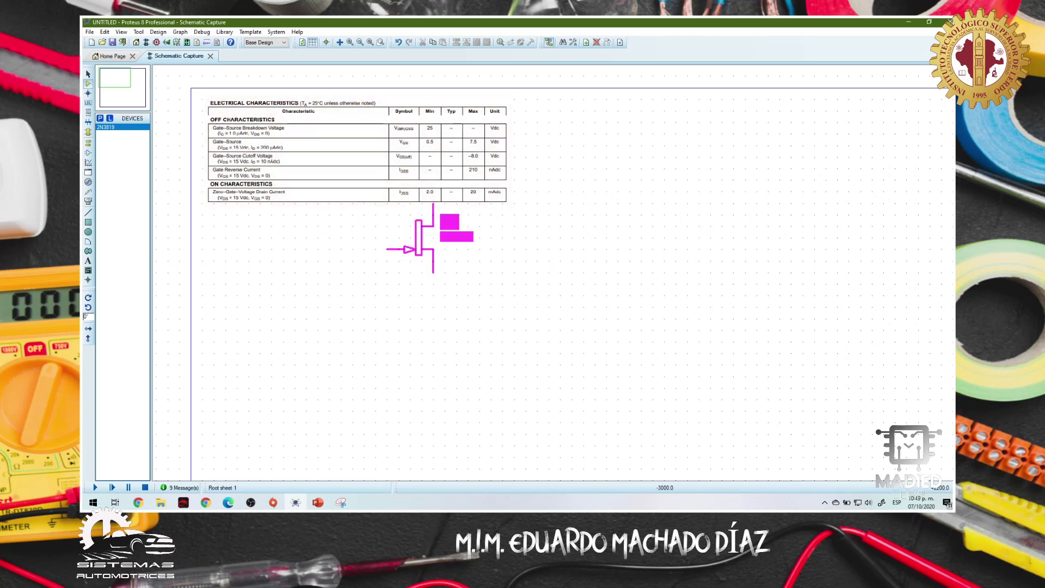
Place the 2N3819 JFET on the schematic, below and to the right of the electrical characteristics table
{"action": "left_click", "coordinate": [559, 284]}
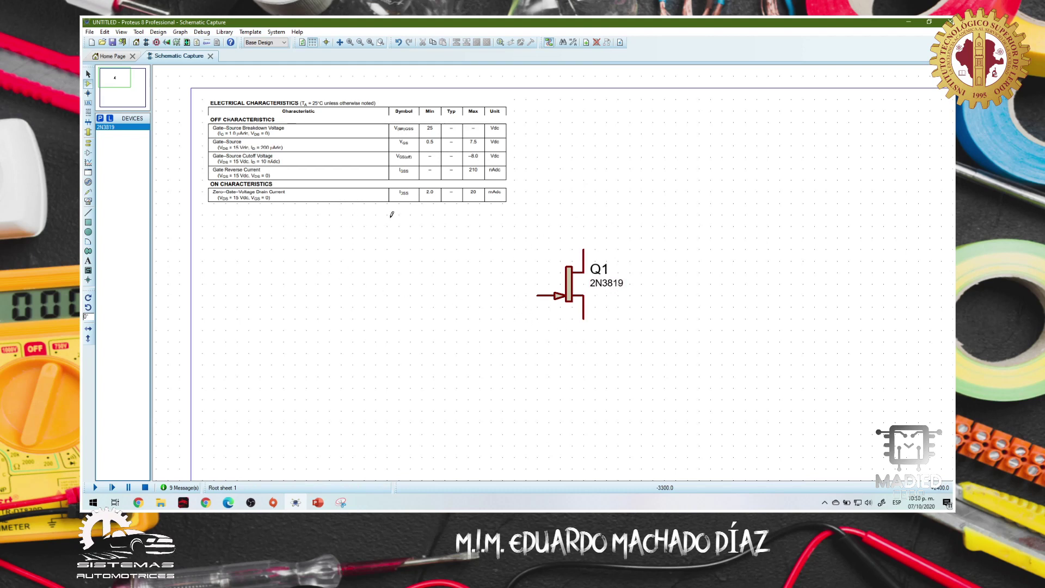
{"action": "scroll", "coordinate": [671, 329], "scroll_direction": "up", "scroll_amount": 2}
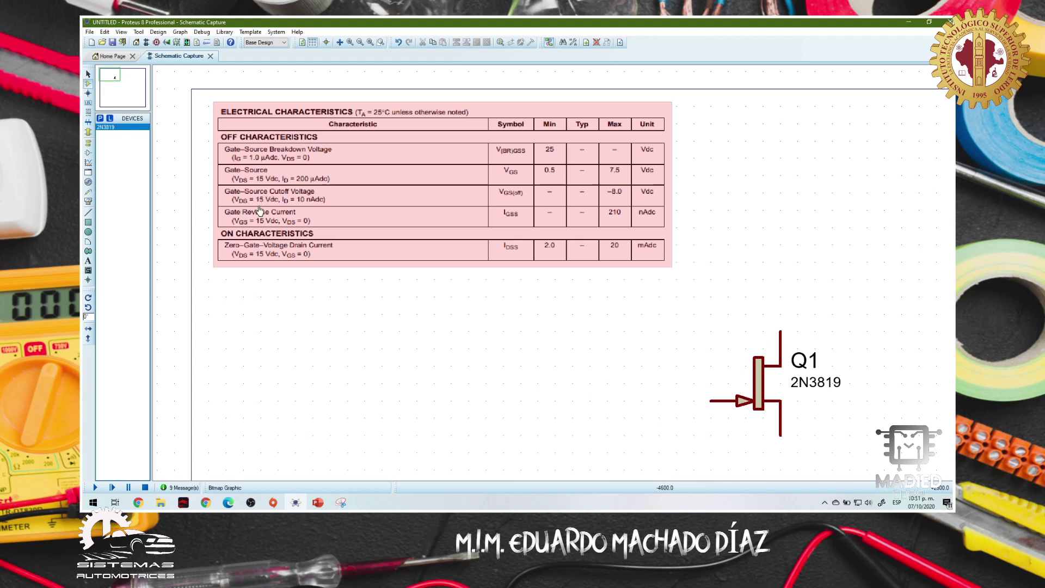
{"action": "mouse_move", "coordinate": [494, 352]}
{"action": "left_mouse_down"}
{"action": "mouse_move", "coordinate": [599, 341]}
{"action": "mouse_move", "coordinate": [443, 341]}
{"action": "mouse_move", "coordinate": [415, 329]}
{"action": "left_mouse_up"}
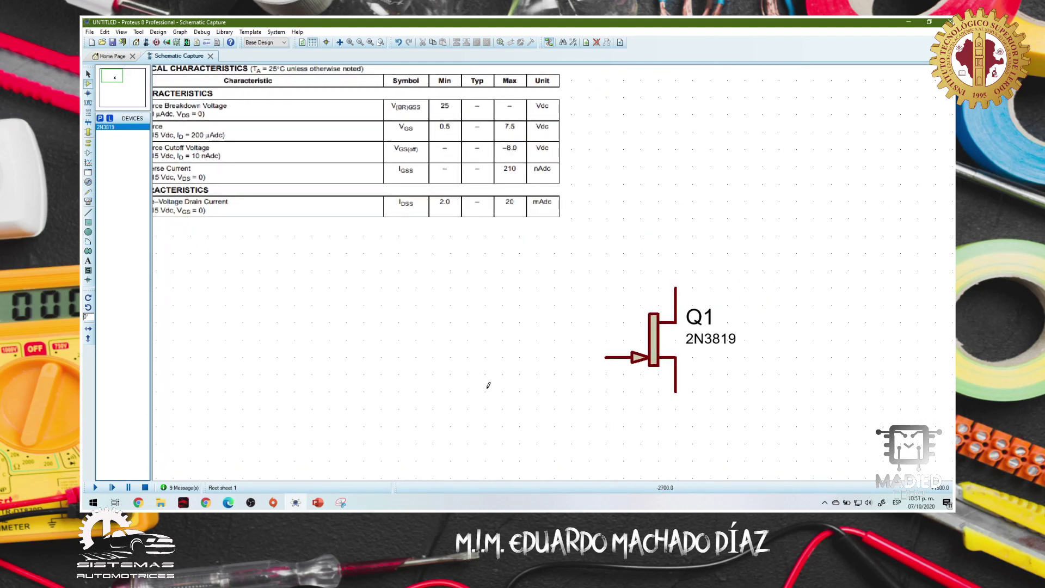
{"action": "left_click_drag", "start_coordinate": [488, 386], "coordinate": [469, 351]}
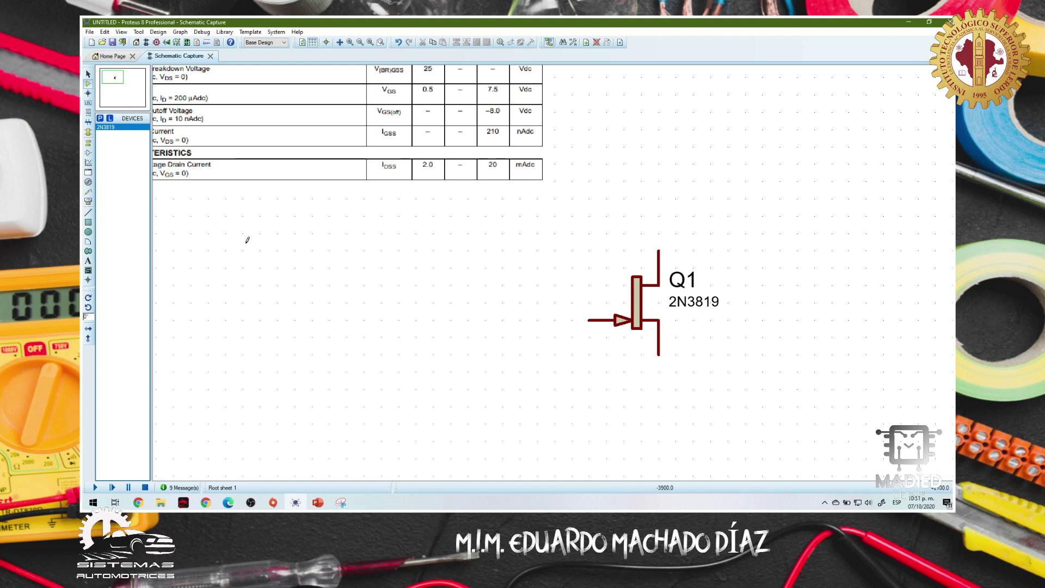
Place a DC generator beside the transistor and wire it to the gate of the 2N3819
{"action": "left_click", "coordinate": [88, 183]}
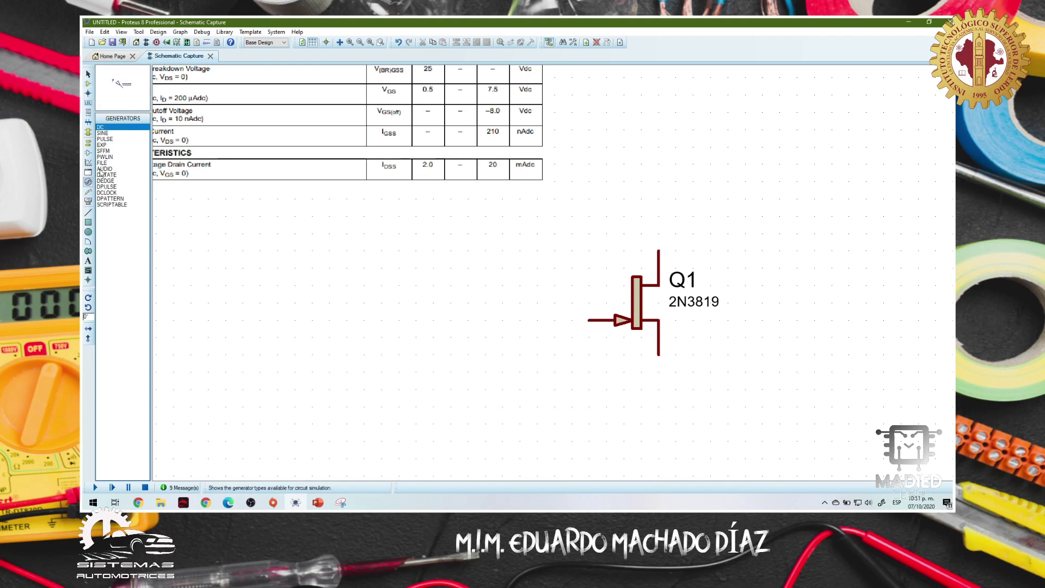
{"action": "left_click", "coordinate": [433, 320]}
{"action": "left_click", "coordinate": [433, 319]}
{"action": "left_click", "coordinate": [592, 319]}
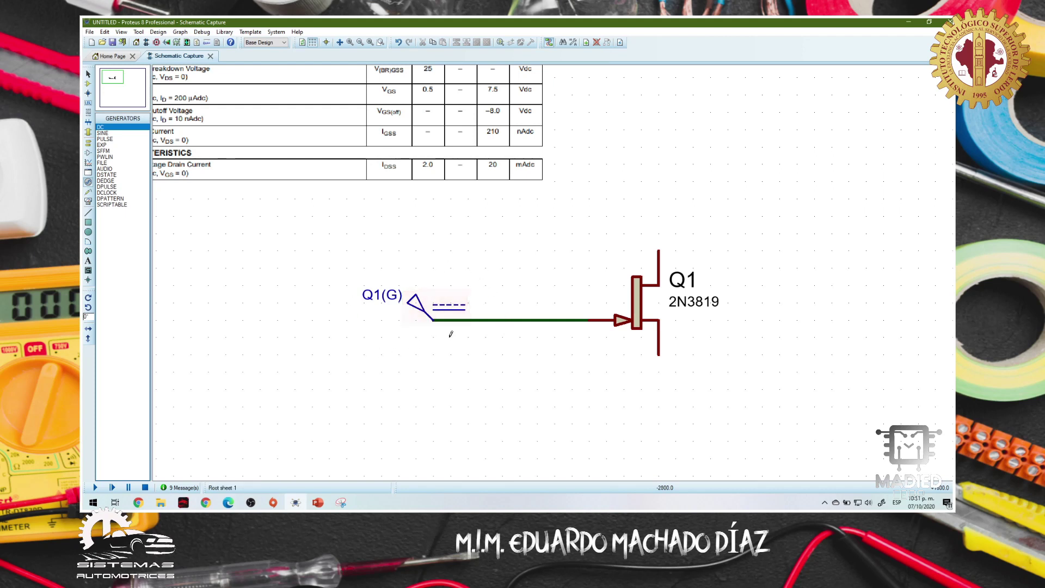
Place a second DC generator above the transistor and wire it to the drain
{"action": "left_click", "coordinate": [624, 205]}
{"action": "left_click", "coordinate": [658, 129]}
{"action": "left_click", "coordinate": [658, 129]}
{"action": "left_click", "coordinate": [659, 250]}
Place a ground terminal below the transistor and wire it to the source pin
{"action": "left_click_drag", "start_coordinate": [611, 427], "coordinate": [555, 436]}
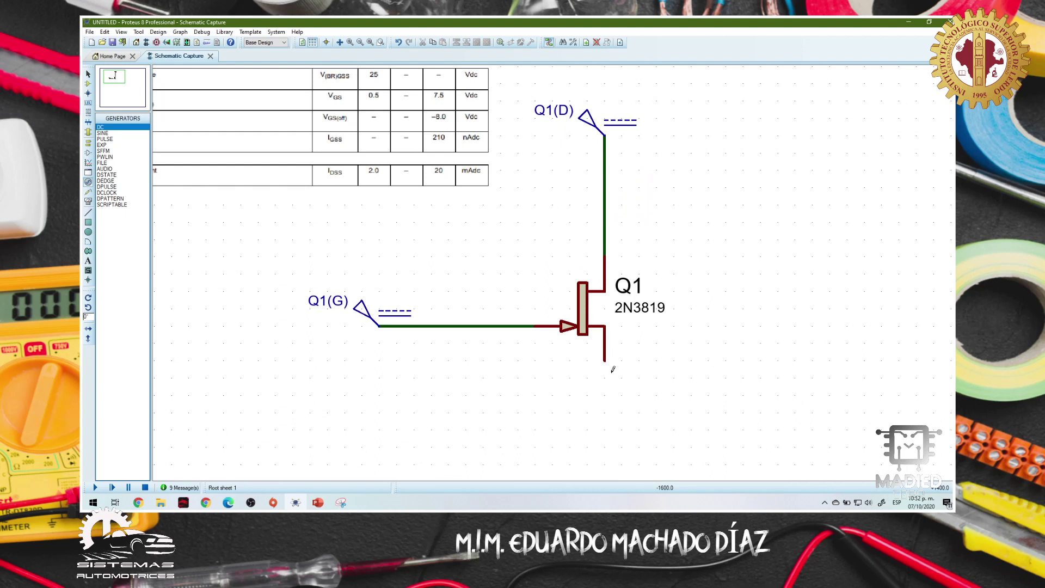
{"action": "left_click", "coordinate": [88, 201]}
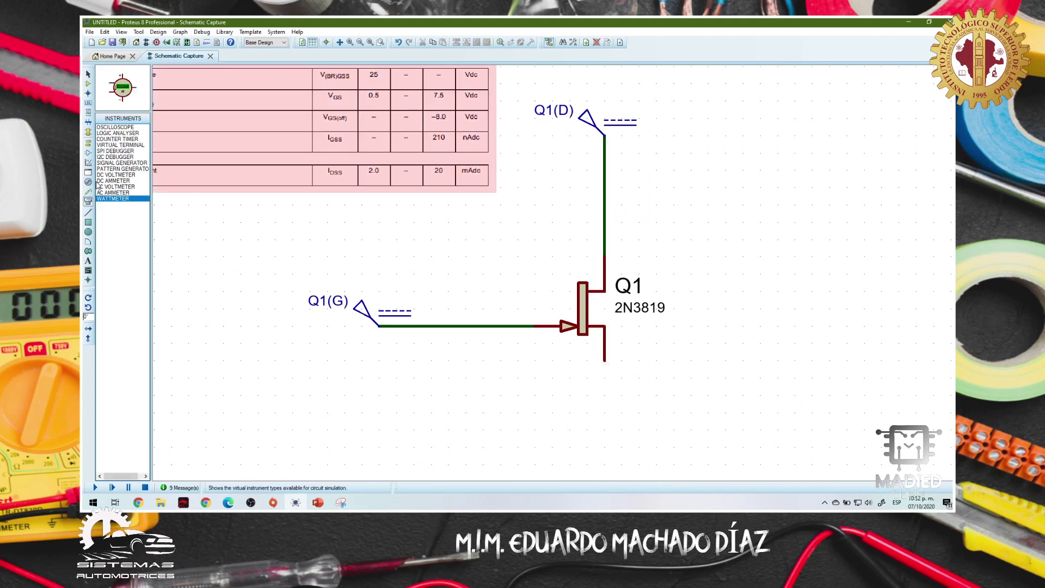
{"action": "left_click", "coordinate": [88, 142]}
{"action": "left_click", "coordinate": [108, 156]}
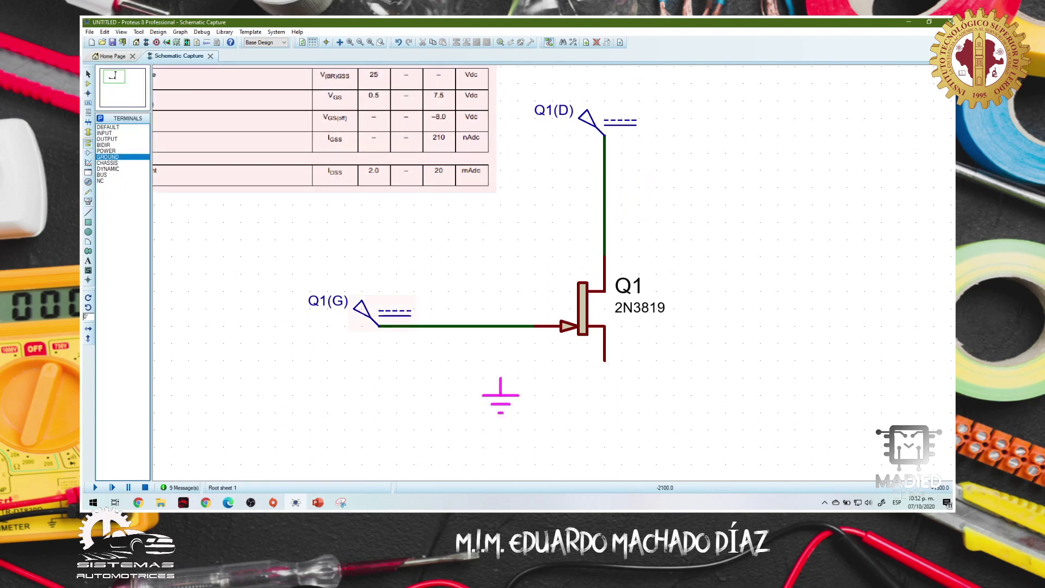
{"action": "left_click", "coordinate": [604, 412]}
{"action": "left_click", "coordinate": [604, 412]}
{"action": "left_click", "coordinate": [604, 361]}
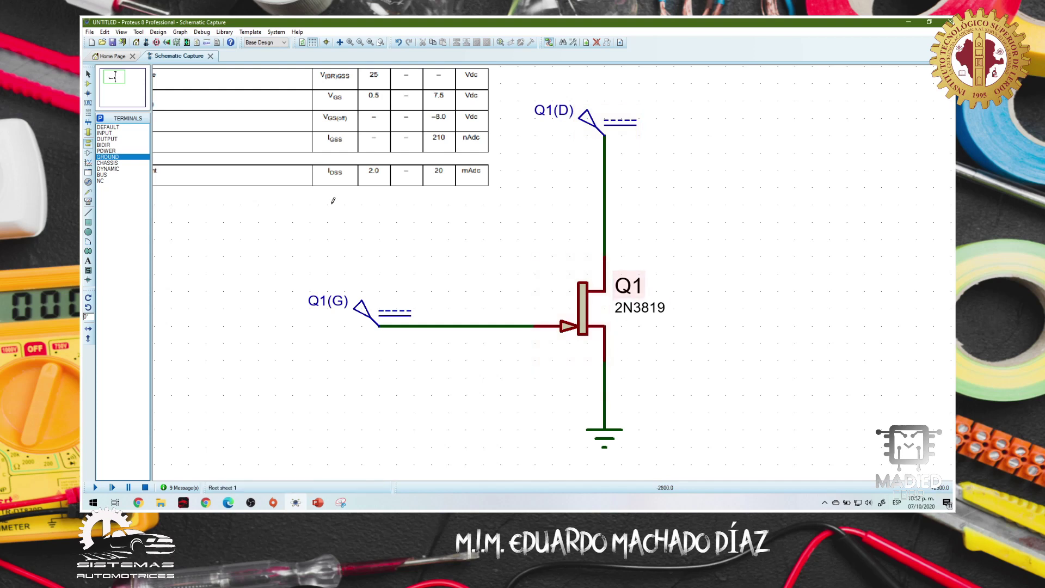
Place a current probe on the drain wire, rotated so its current arrow points down toward the transistor
{"action": "left_click", "coordinate": [89, 193]}
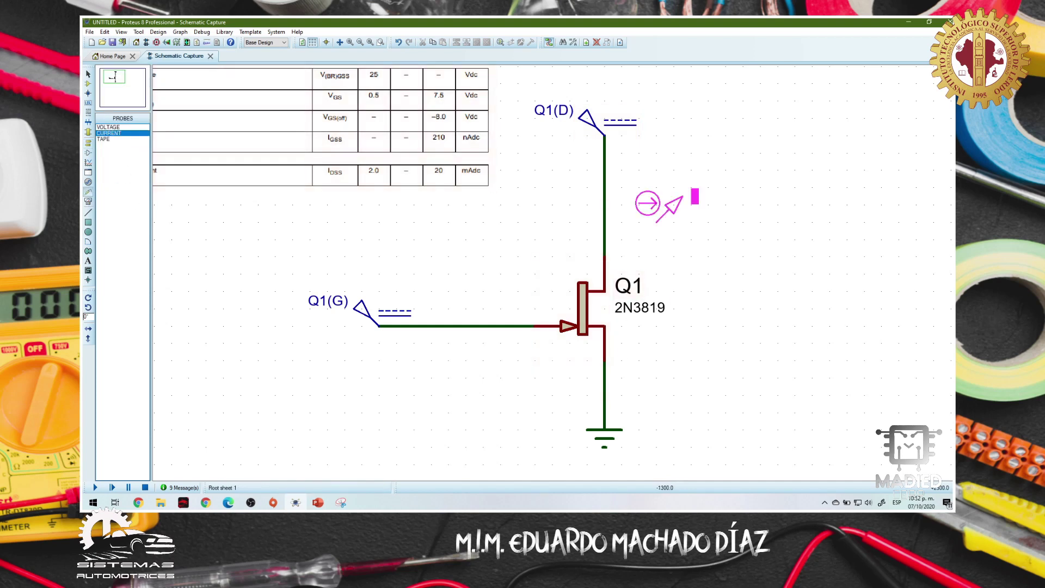
{"action": "key", "text": "KP_Add"}
{"action": "key", "text": "KP_Add"}
{"action": "key", "text": "KP_Add"}
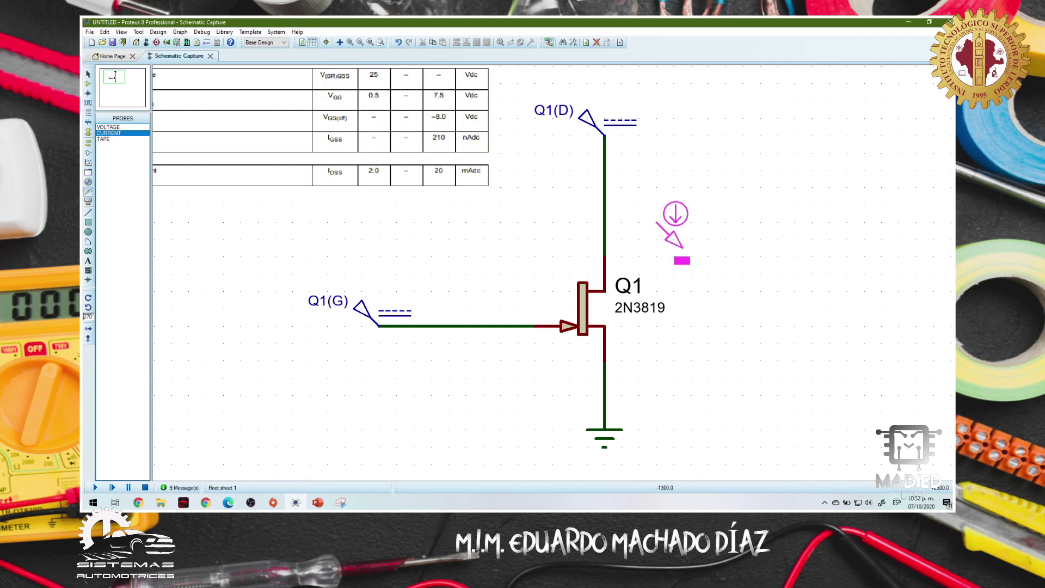
{"action": "left_click", "coordinate": [604, 205]}
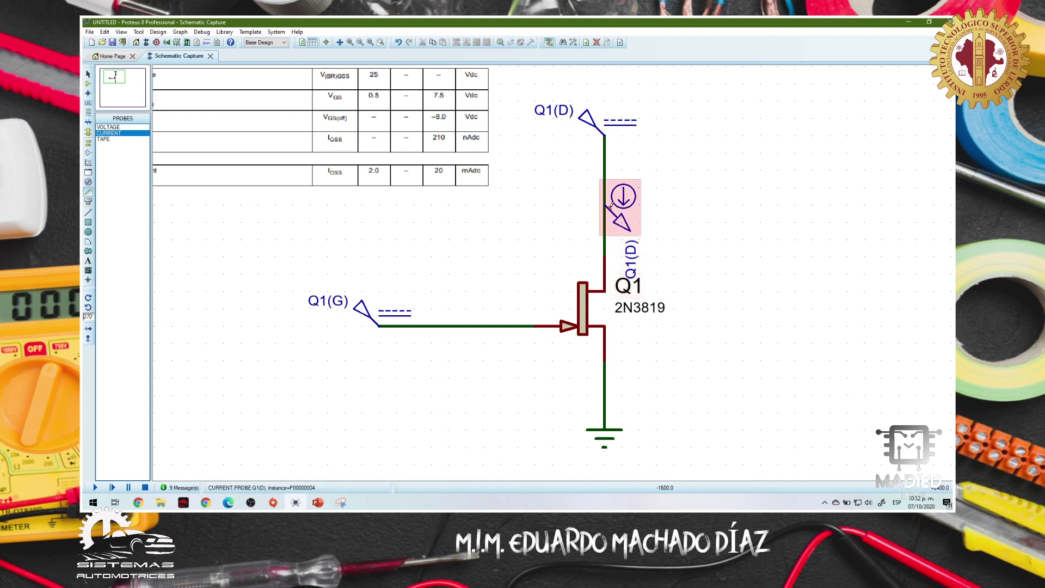
Rename the gate generator as V(GS) and the drain generator as V(DS)
{"action": "double_click", "coordinate": [380, 320]}
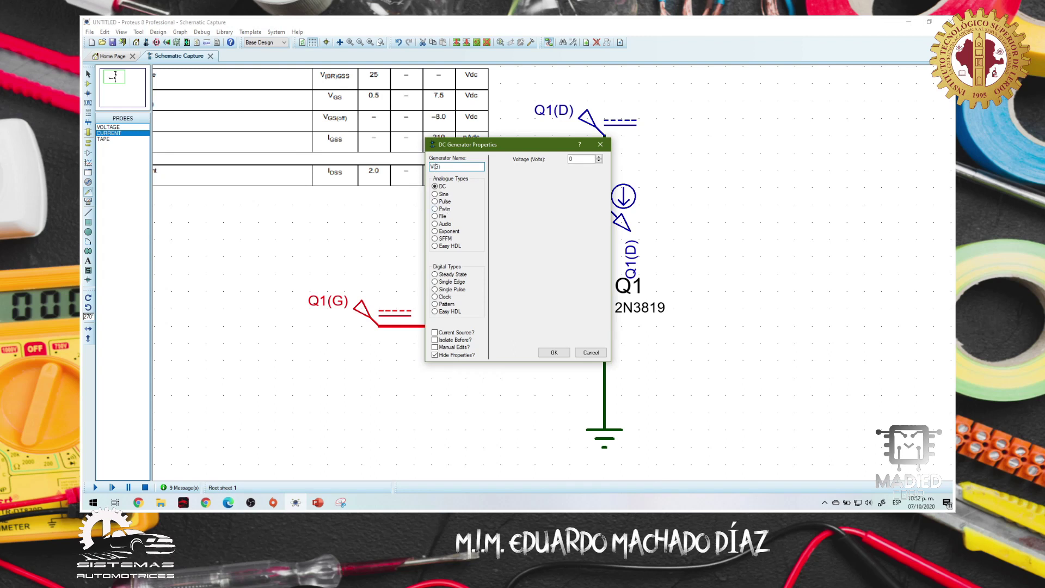
{"action": "key", "text": "Return"}
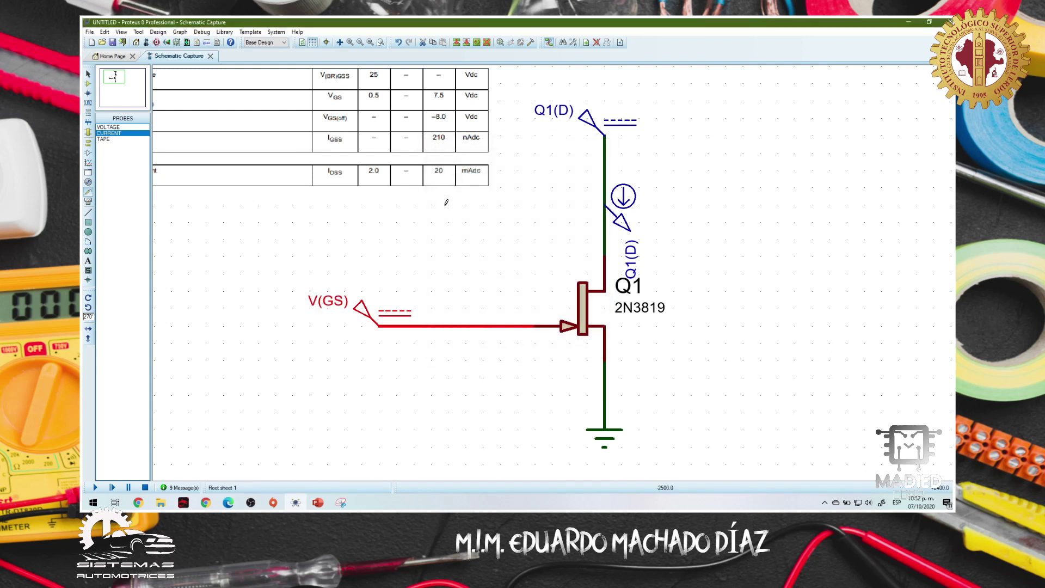
{"action": "double_click", "coordinate": [587, 117]}
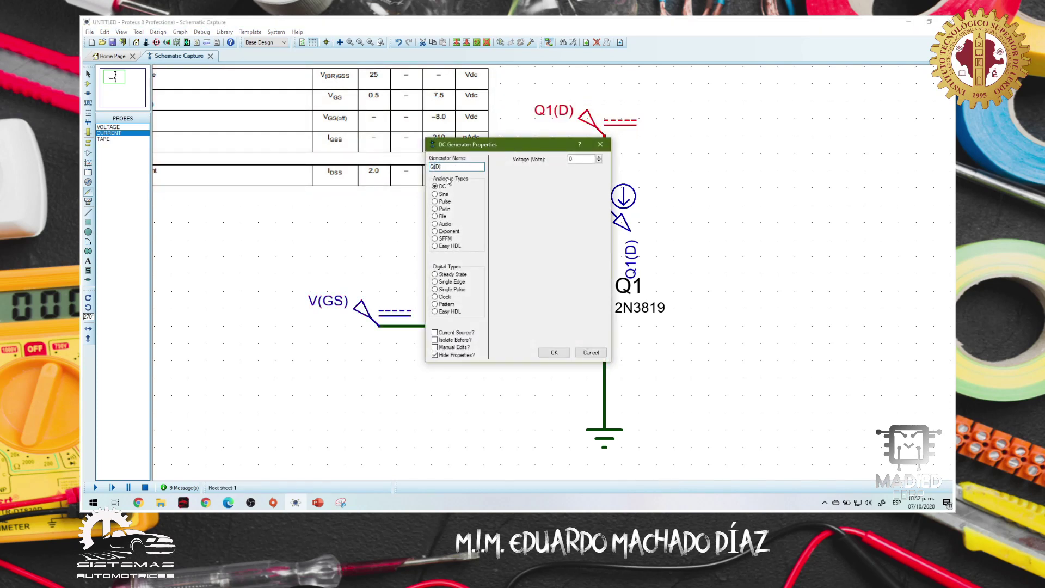
{"action": "type", "text": "V(DS)"}
{"action": "key", "text": "Return"}
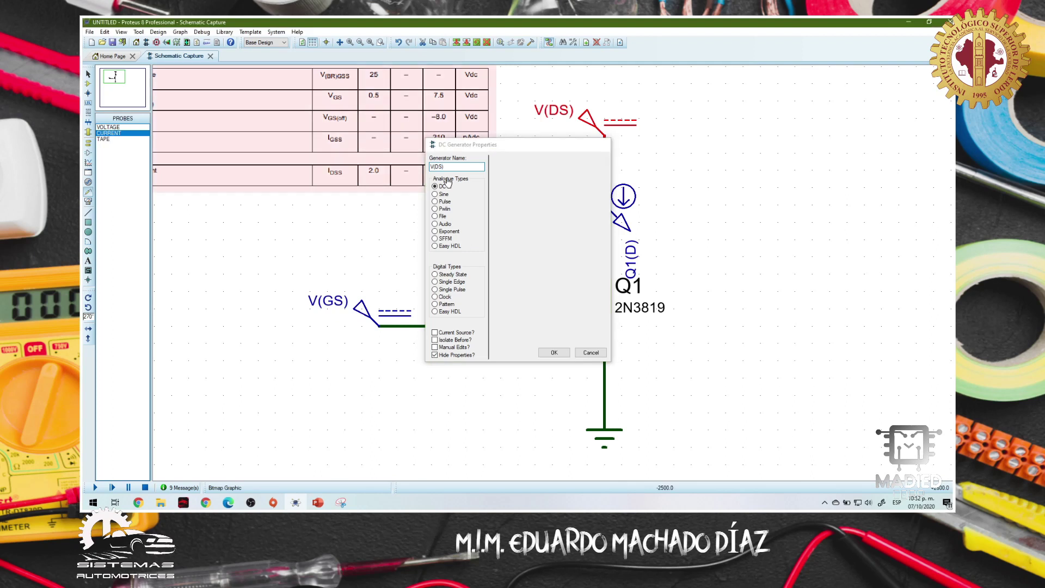
Rename the current probe on the drain wire as I(D)
{"action": "double_click", "coordinate": [635, 253]}
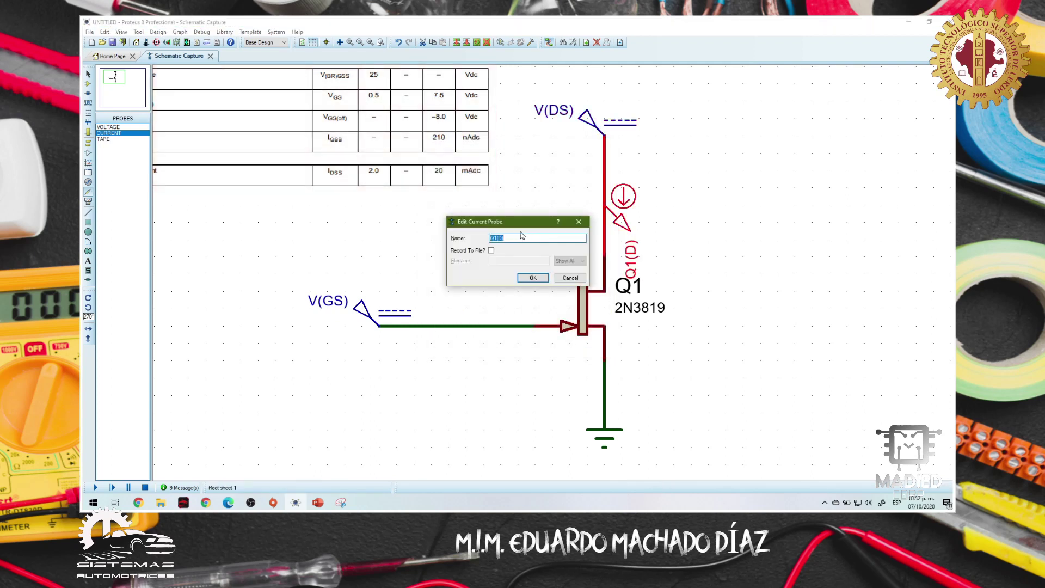
{"action": "left_click", "coordinate": [497, 237]}
{"action": "key", "text": "Return"}
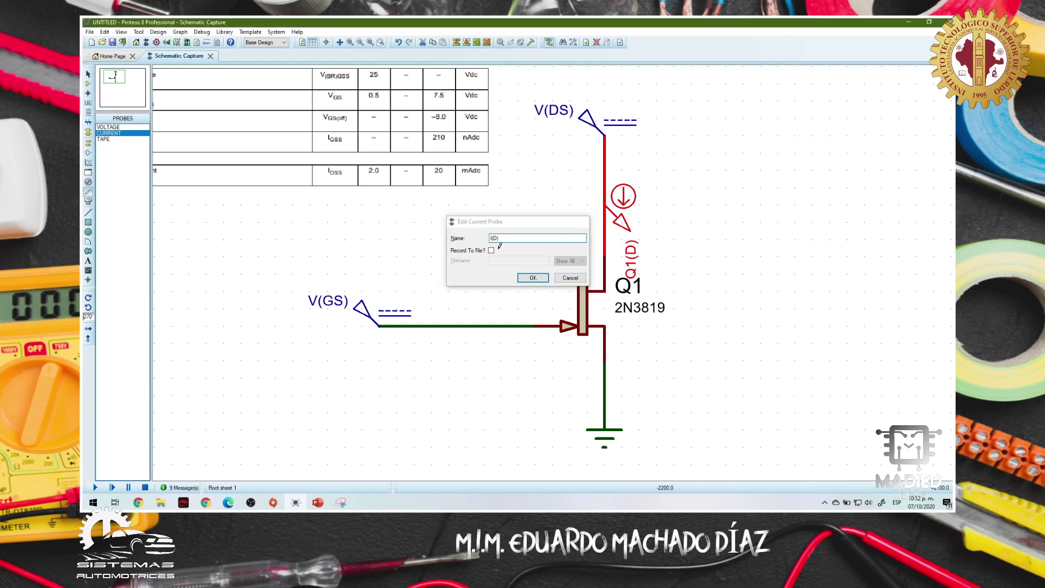
{"action": "scroll", "coordinate": [556, 269], "scroll_direction": "down", "scroll_amount": 2}
{"action": "scroll", "coordinate": [593, 315], "scroll_direction": "up", "scroll_amount": 2}
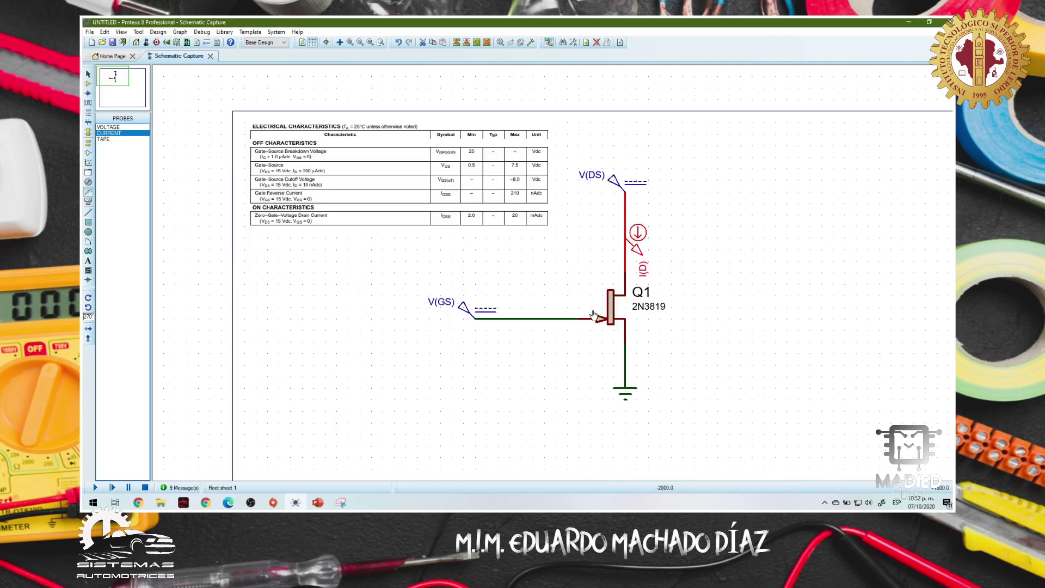
Draw a large Transfer graph in the free area beside the transistor circuit and shift it slightly toward the circuit
{"action": "left_click_drag", "start_coordinate": [593, 304], "coordinate": [649, 315]}
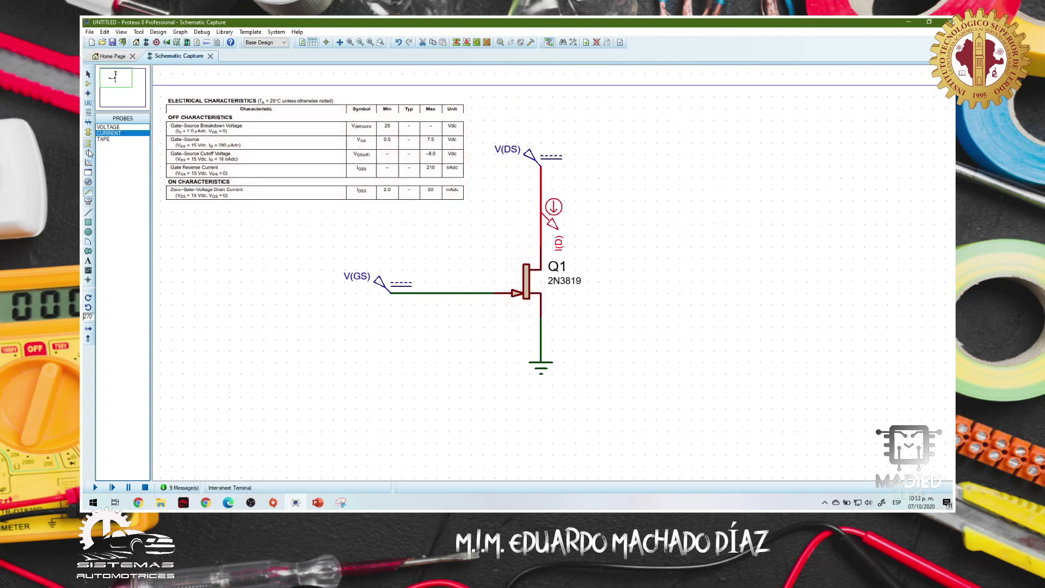
{"action": "left_click", "coordinate": [88, 162]}
{"action": "left_click", "coordinate": [111, 151]}
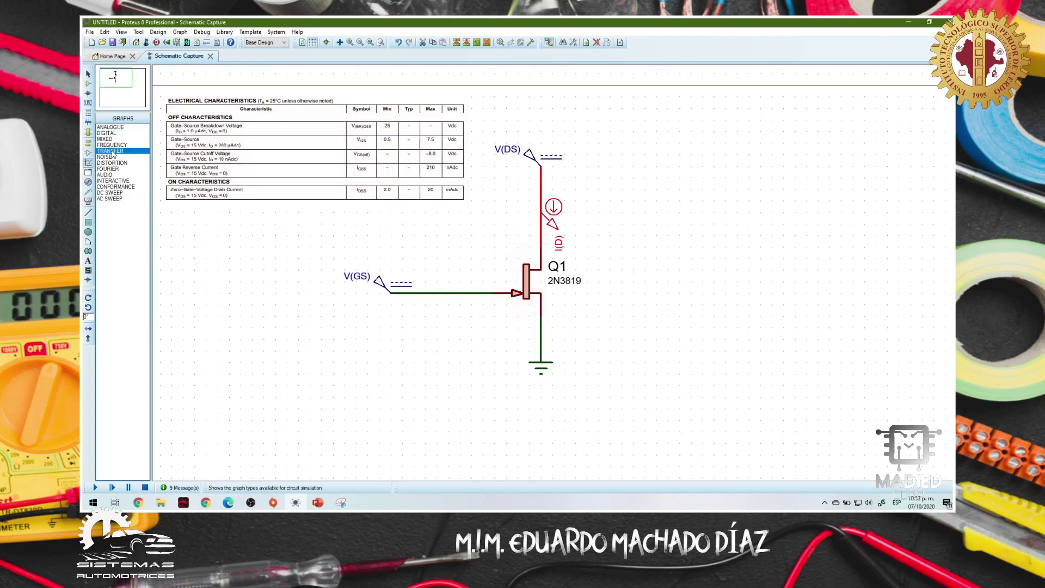
{"action": "left_click", "coordinate": [611, 151]}
{"action": "left_click_drag", "start_coordinate": [610, 158], "coordinate": [933, 375]}
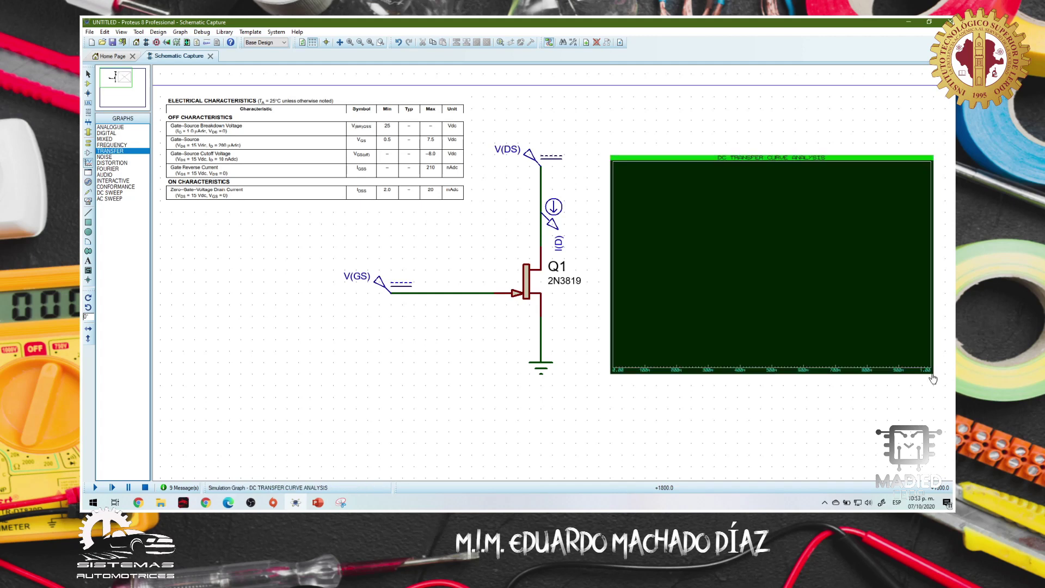
{"action": "left_click_drag", "start_coordinate": [790, 305], "coordinate": [779, 305]}
{"action": "left_click", "coordinate": [792, 402]}
Set the transfer graph's Source 1 to V(GS), with start value -8 and stop value 0
{"action": "double_click", "coordinate": [781, 309]}
{"action": "left_click_drag", "start_coordinate": [502, 180], "coordinate": [713, 209]}
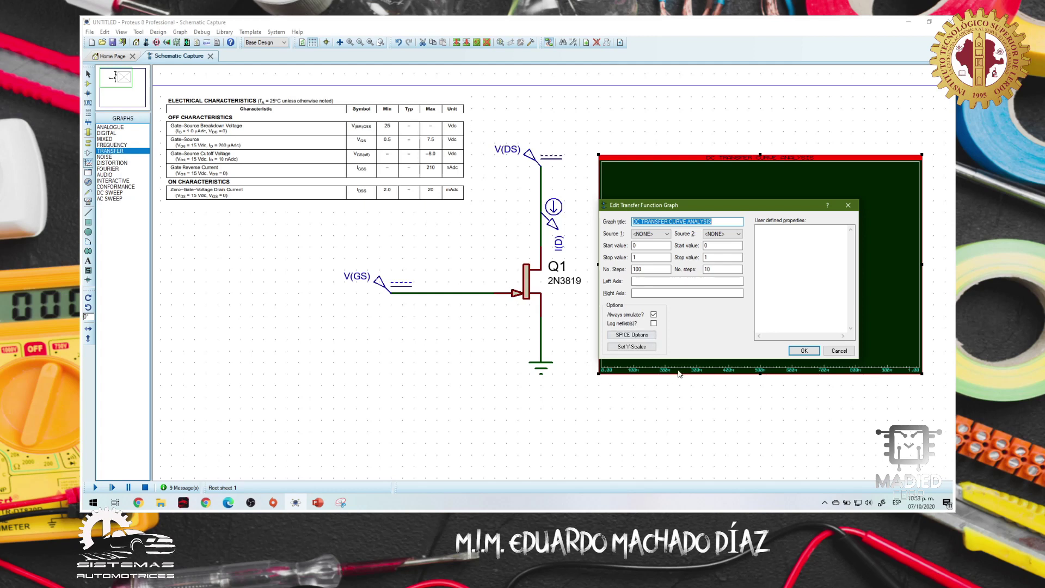
{"action": "left_click", "coordinate": [653, 234]}
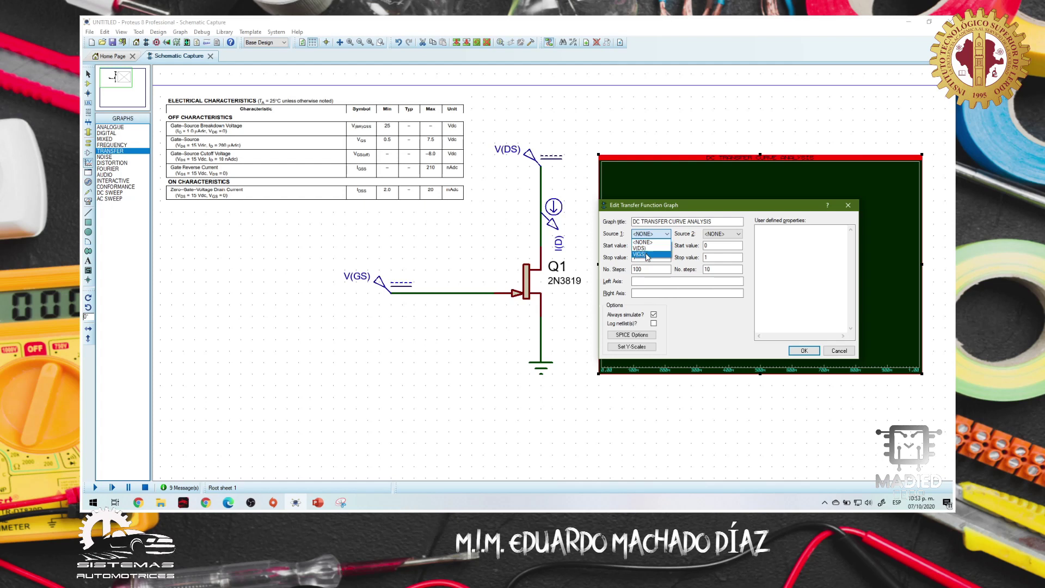
{"action": "left_click", "coordinate": [644, 254]}
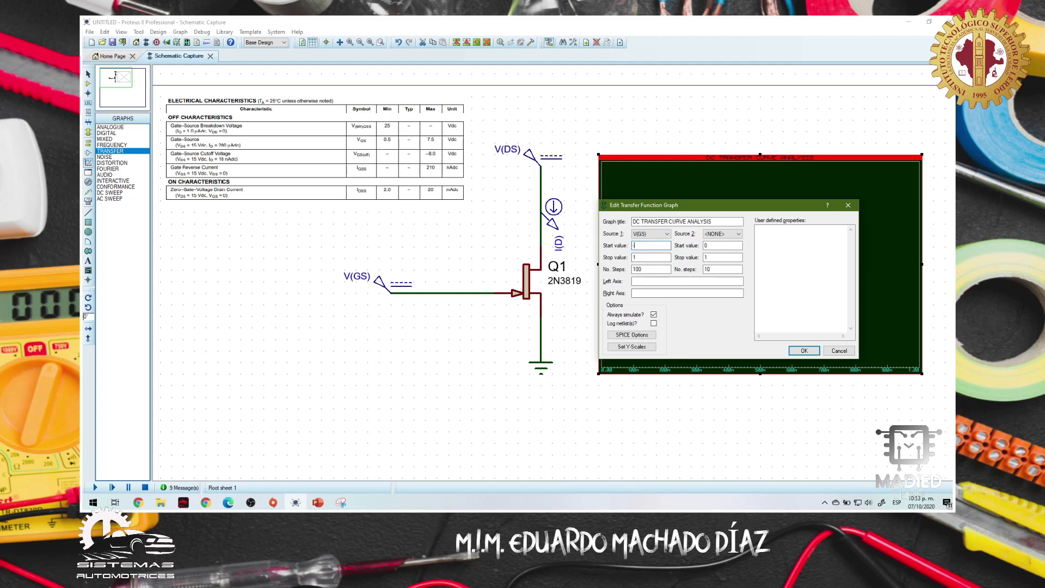
{"action": "double_click", "coordinate": [647, 258]}
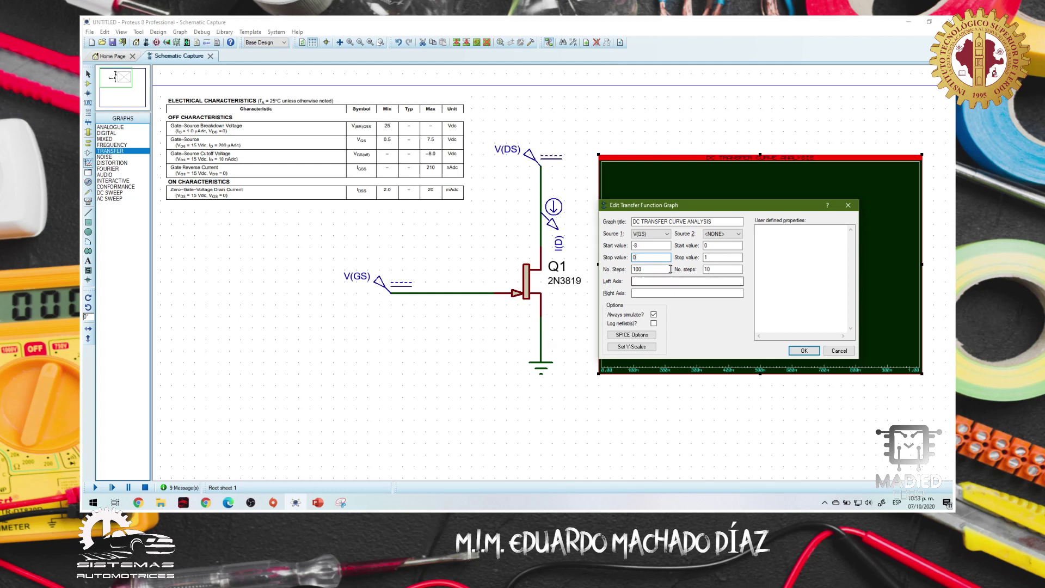
Set the transfer graph's Source 2 to V(DS) with stop value 15 and apply the settings
{"action": "left_click", "coordinate": [721, 234]}
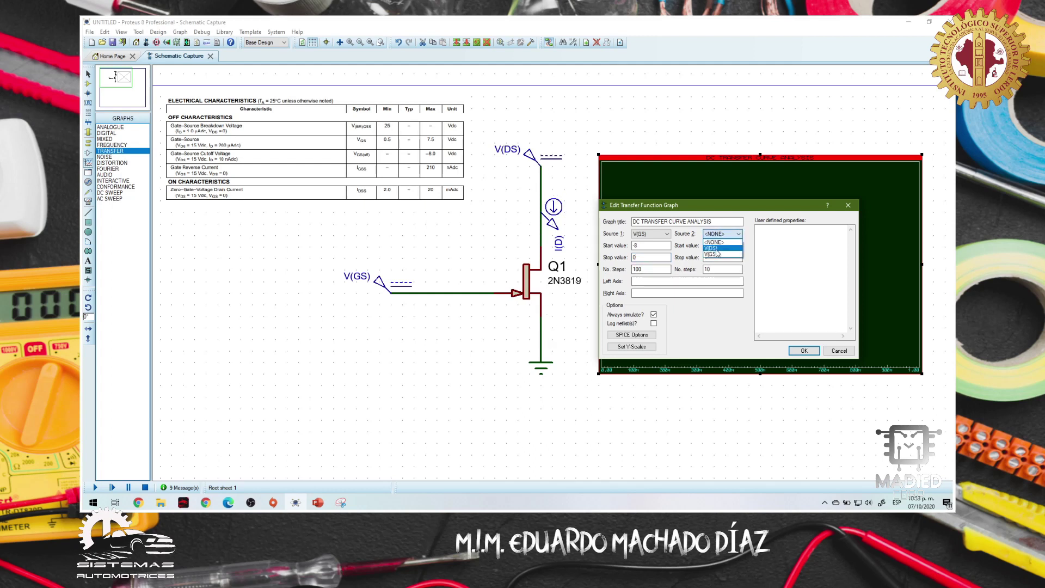
{"action": "left_click", "coordinate": [711, 248]}
{"action": "key", "text": "Tab"}
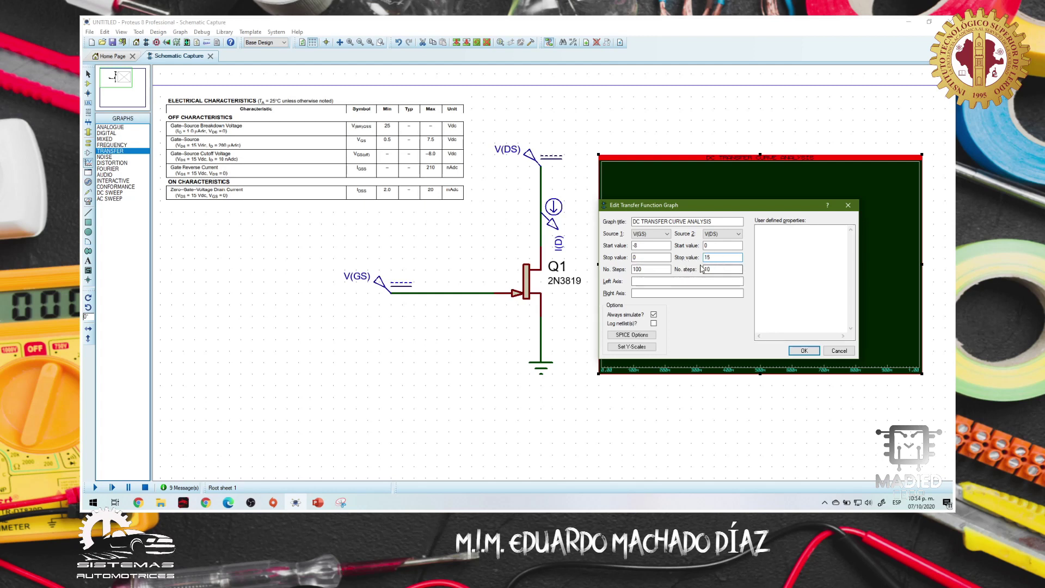
{"action": "key", "text": "Return"}
{"action": "left_click", "coordinate": [727, 408]}
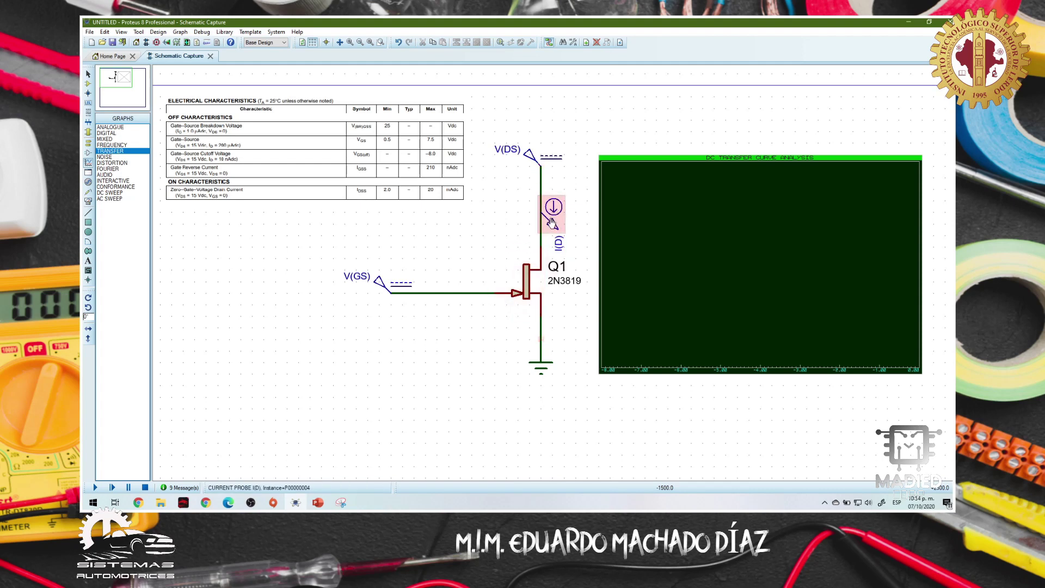
Add the I(D) probe as a trace on the transfer graph and simulate the graph
{"action": "left_click_drag", "start_coordinate": [557, 242], "coordinate": [707, 254]}
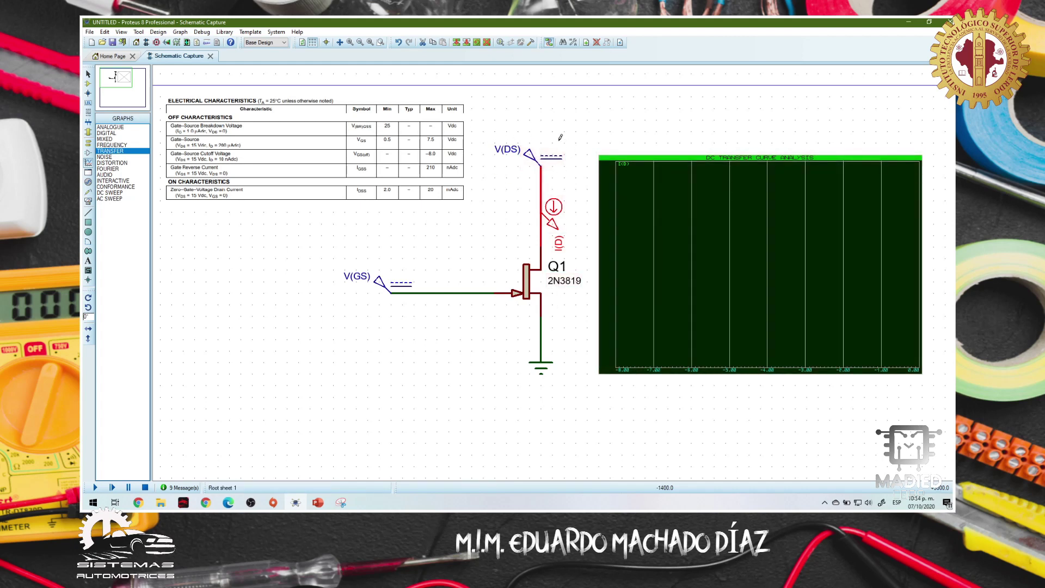
{"action": "right_click", "coordinate": [685, 253]}
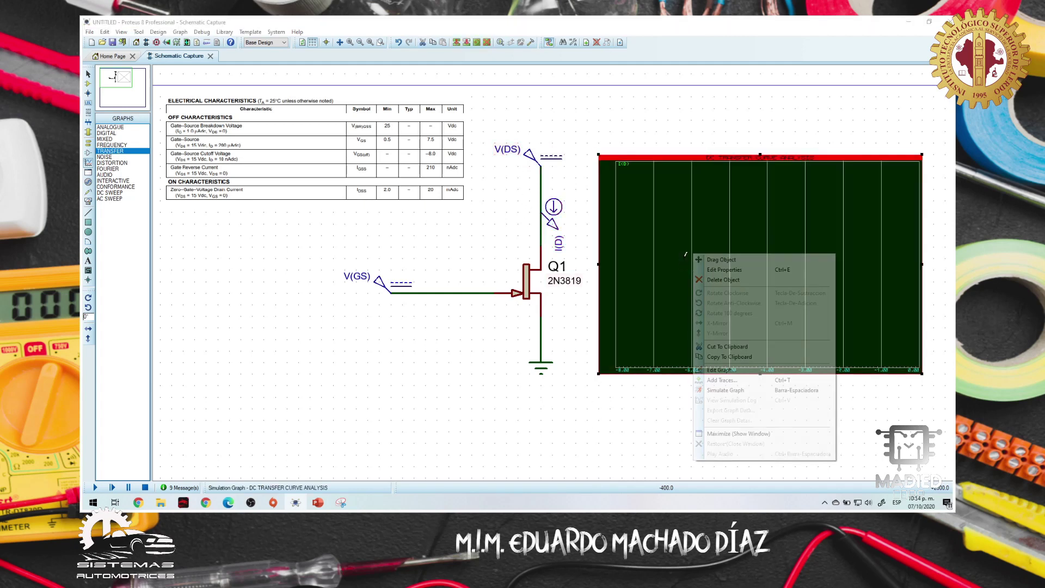
{"action": "left_click", "coordinate": [725, 391]}
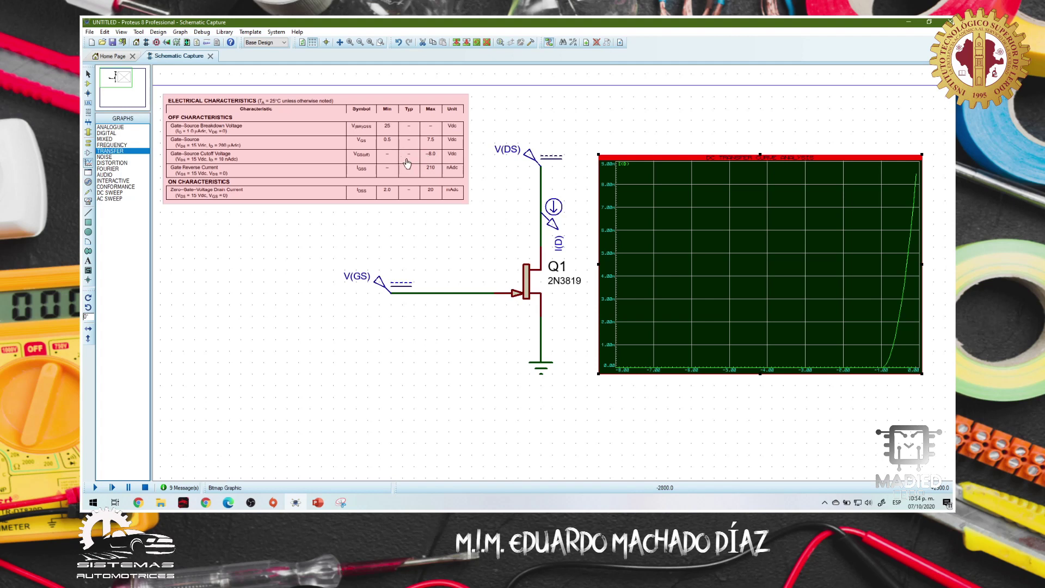
{"action": "left_click", "coordinate": [446, 218]}
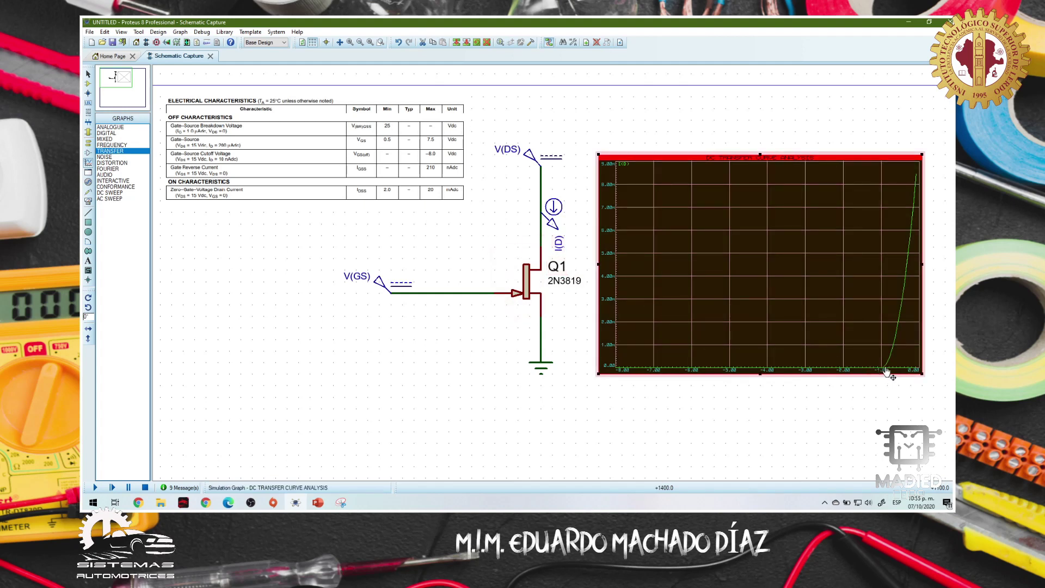
Set the transfer graph's V(GS) start value to -1 and simulate the graph again
{"action": "double_click", "coordinate": [815, 319]}
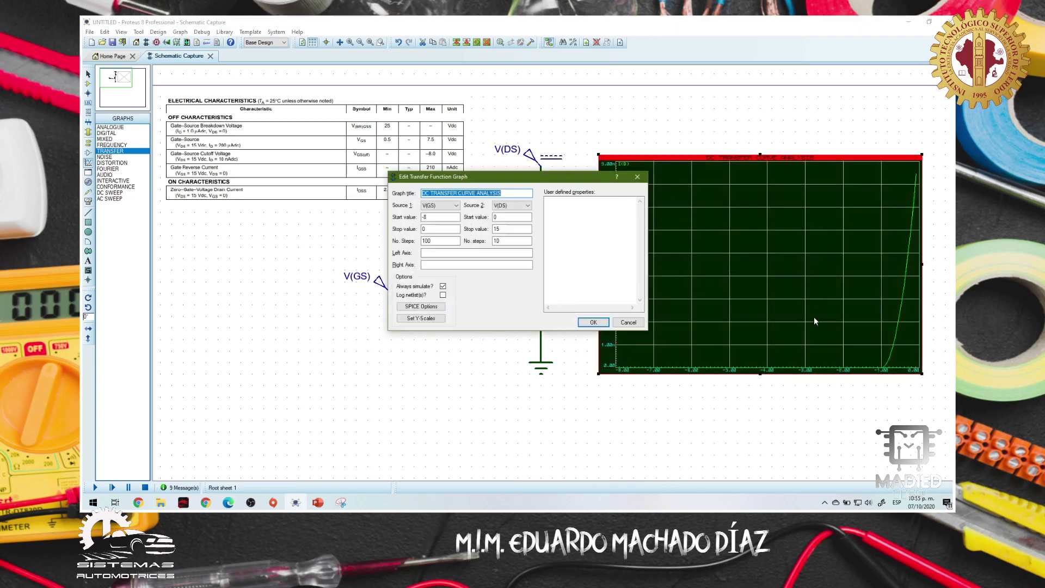
{"action": "left_click", "coordinate": [430, 217]}
{"action": "key", "text": "Return"}
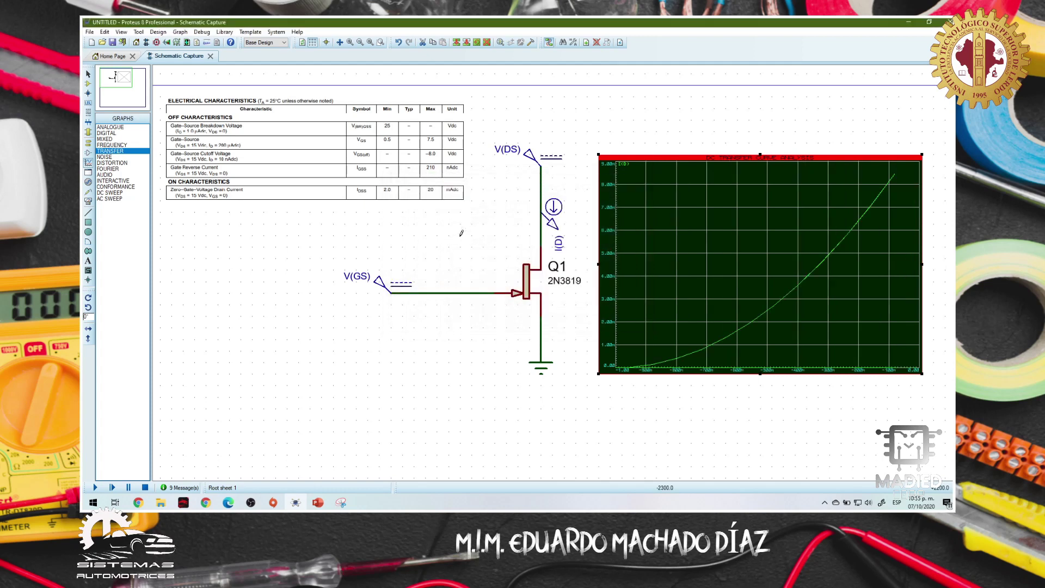
{"action": "right_click", "coordinate": [714, 224]}
{"action": "left_click", "coordinate": [743, 359]}
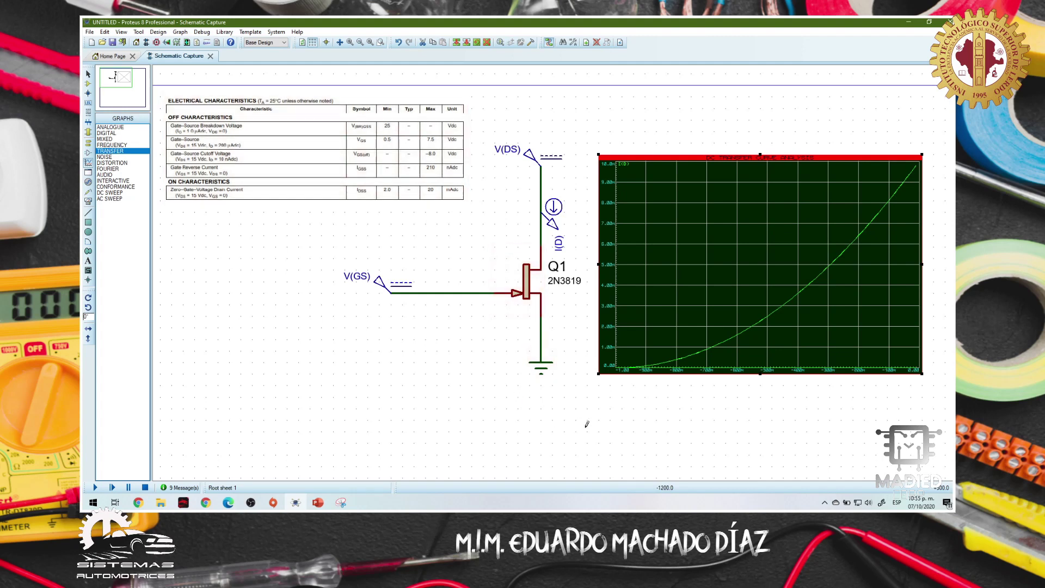
Draw a second Transfer graph directly beside the first one, matching its height and approximate width
{"action": "left_click_drag", "start_coordinate": [728, 432], "coordinate": [626, 434]}
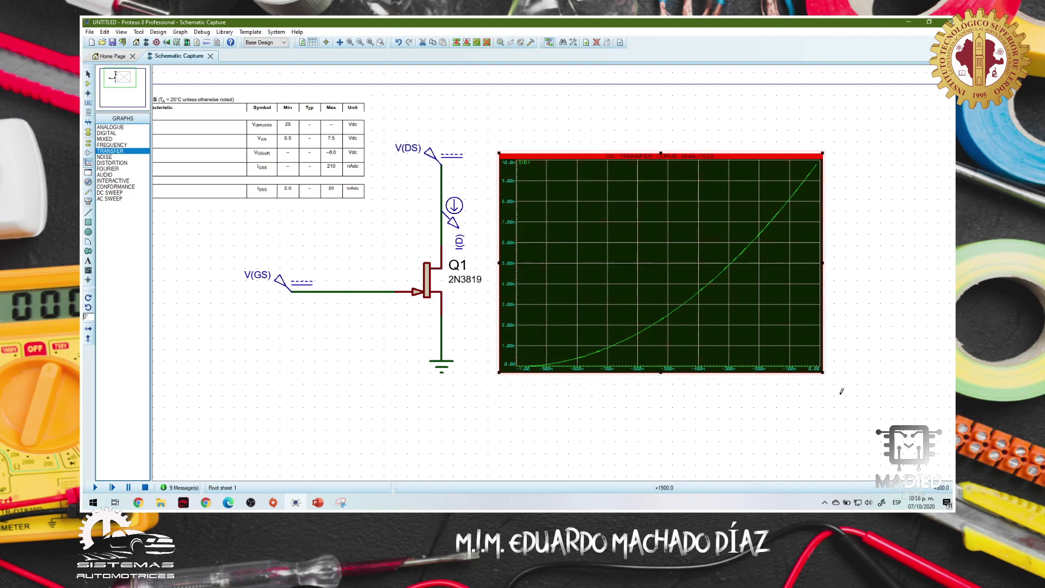
{"action": "left_click_drag", "start_coordinate": [840, 421], "coordinate": [566, 466]}
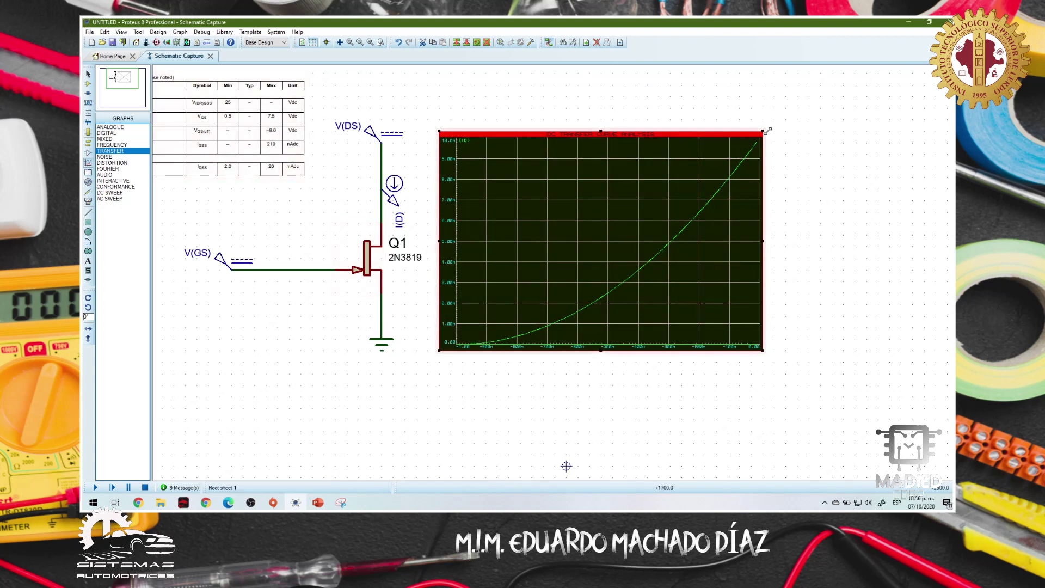
{"action": "left_click", "coordinate": [871, 191]}
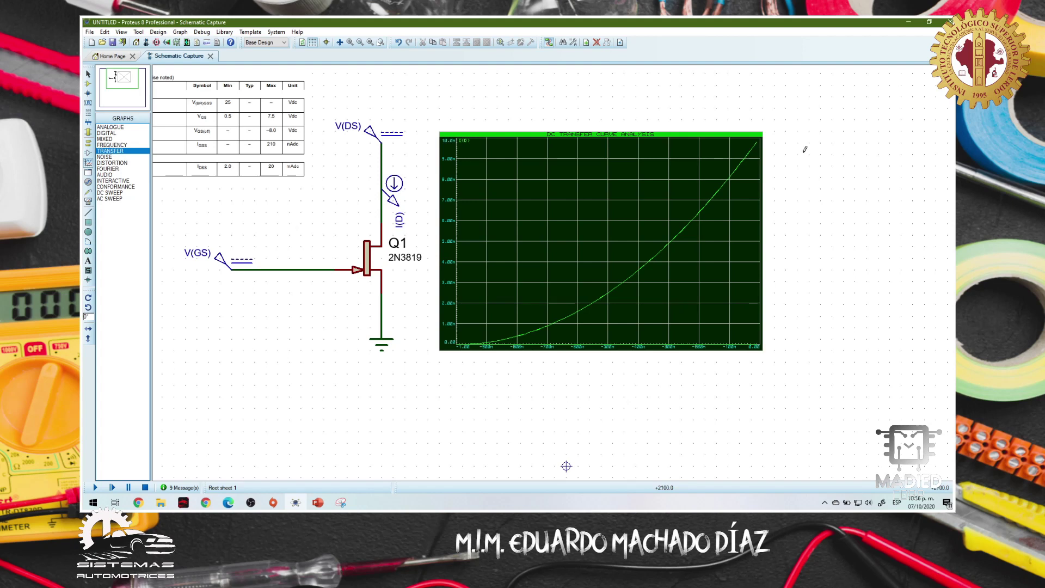
{"action": "left_click_drag", "start_coordinate": [772, 130], "coordinate": [882, 347]}
{"action": "mouse_move", "coordinate": [674, 281]}
{"action": "left_mouse_down"}
{"action": "mouse_move", "coordinate": [681, 276]}
{"action": "mouse_move", "coordinate": [671, 274]}
{"action": "left_mouse_up"}
Set the second transfer graph's Source 1 to V(DS), with start value 0 and stop value 15
{"action": "double_click", "coordinate": [670, 274]}
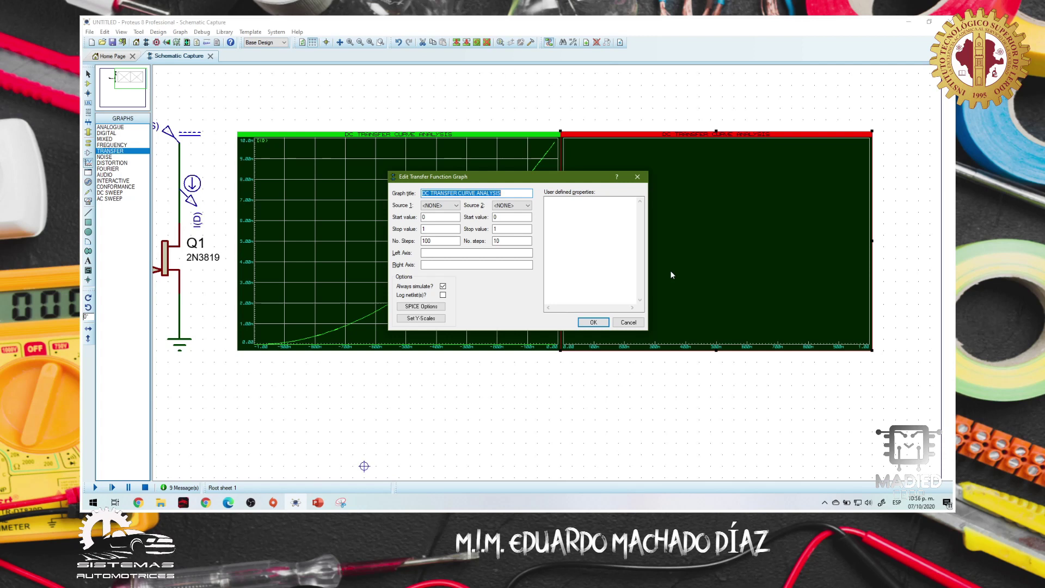
{"action": "left_click", "coordinate": [441, 205]}
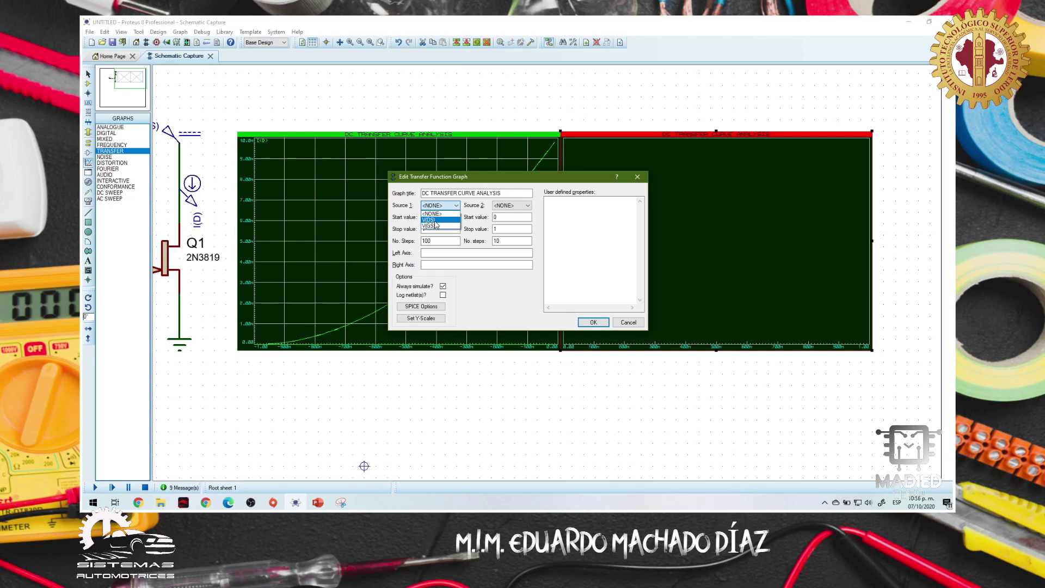
{"action": "left_click", "coordinate": [435, 221]}
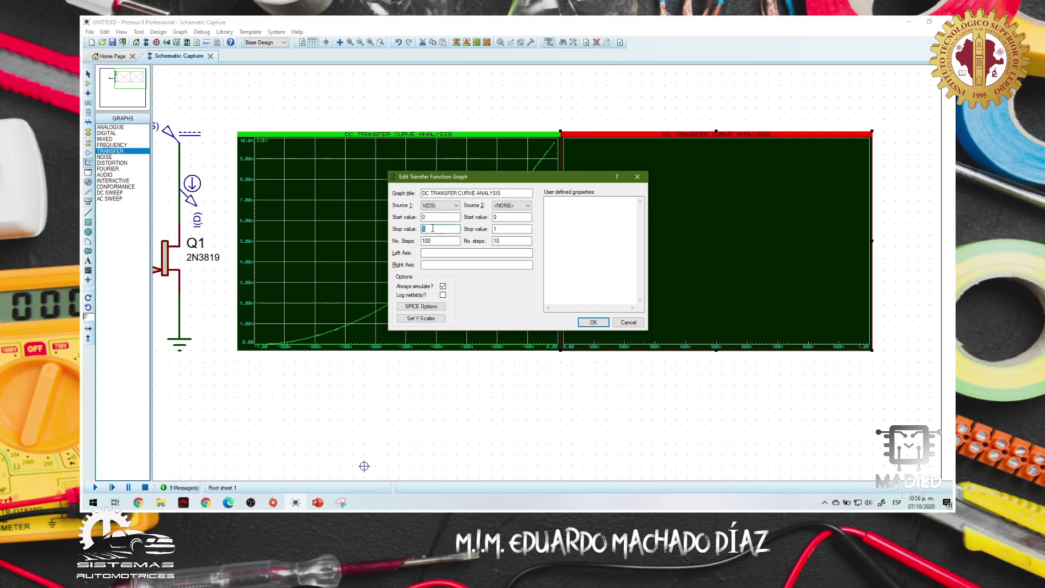
Set the second graph's Source 2 to V(GS), with start value -8 and stop value 0, and apply the settings
{"action": "left_click", "coordinate": [512, 205]}
{"action": "left_click", "coordinate": [508, 225]}
{"action": "left_click_drag", "start_coordinate": [504, 230], "coordinate": [489, 233]}
{"action": "left_click", "coordinate": [516, 217]}
{"action": "left_click", "coordinate": [517, 229]}
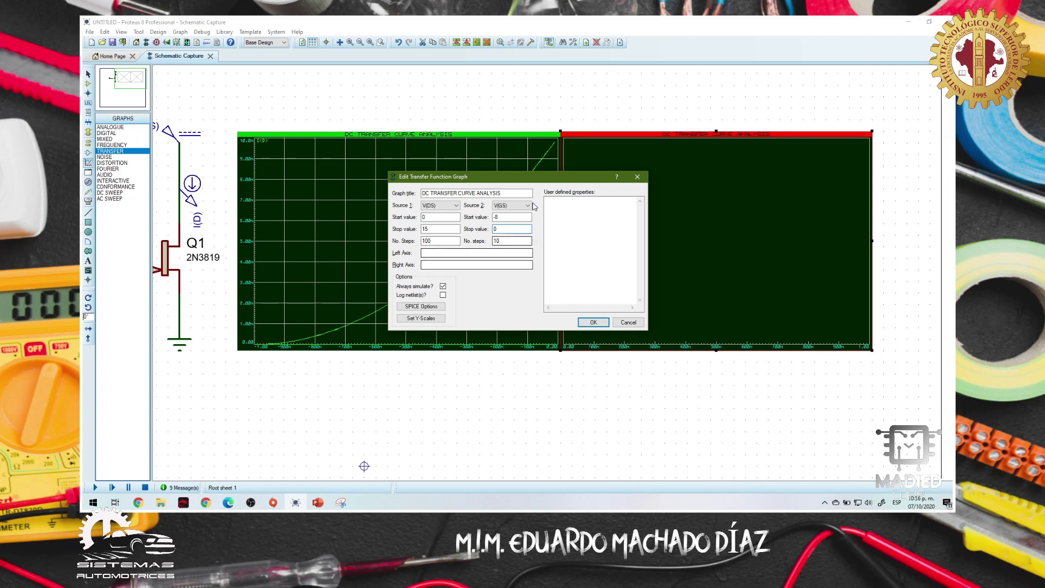
{"action": "key", "text": "Return"}
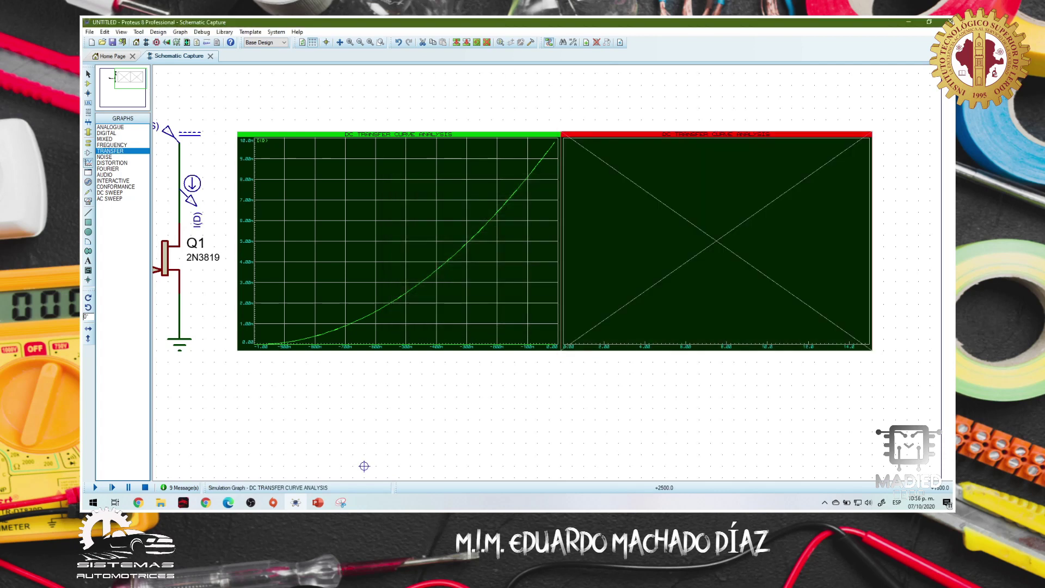
{"action": "double_click", "coordinate": [658, 289]}
{"action": "left_click", "coordinate": [592, 321]}
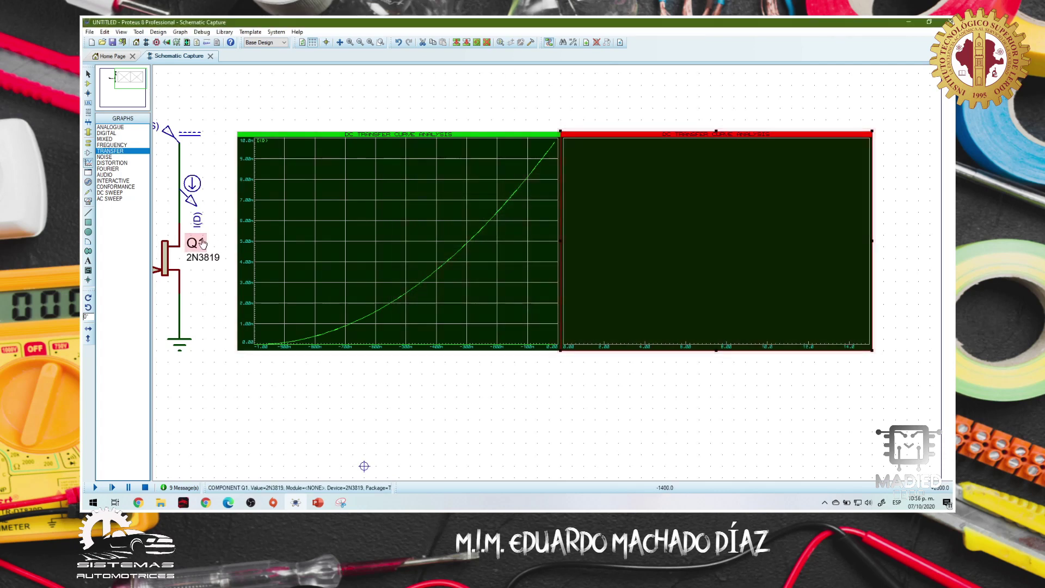
Add the I(D) probe as a trace on the second graph's right axis and simulate the graph
{"action": "left_click_drag", "start_coordinate": [192, 209], "coordinate": [615, 261]}
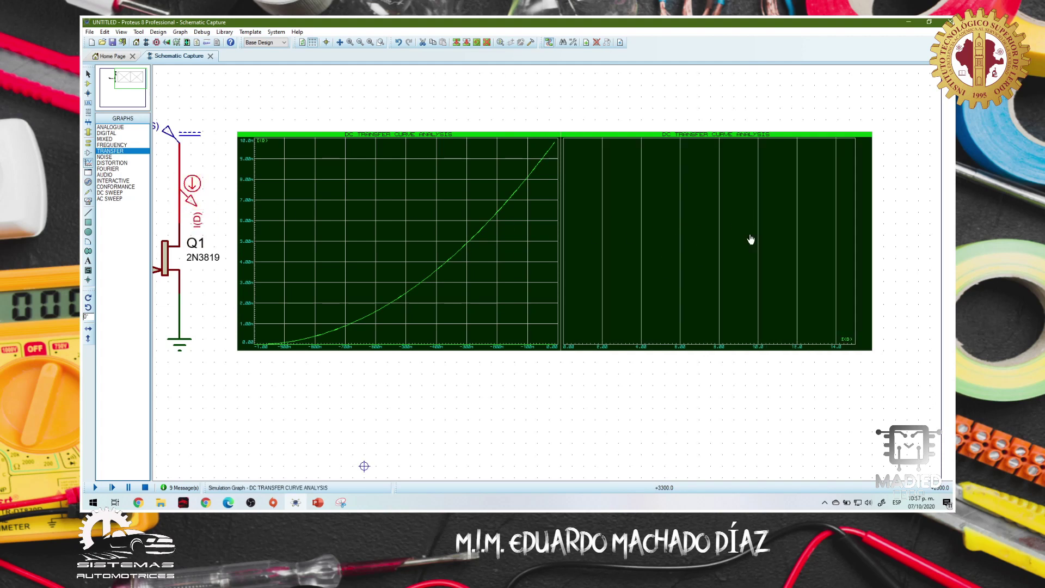
{"action": "right_click", "coordinate": [715, 242]}
{"action": "left_click", "coordinate": [767, 366]}
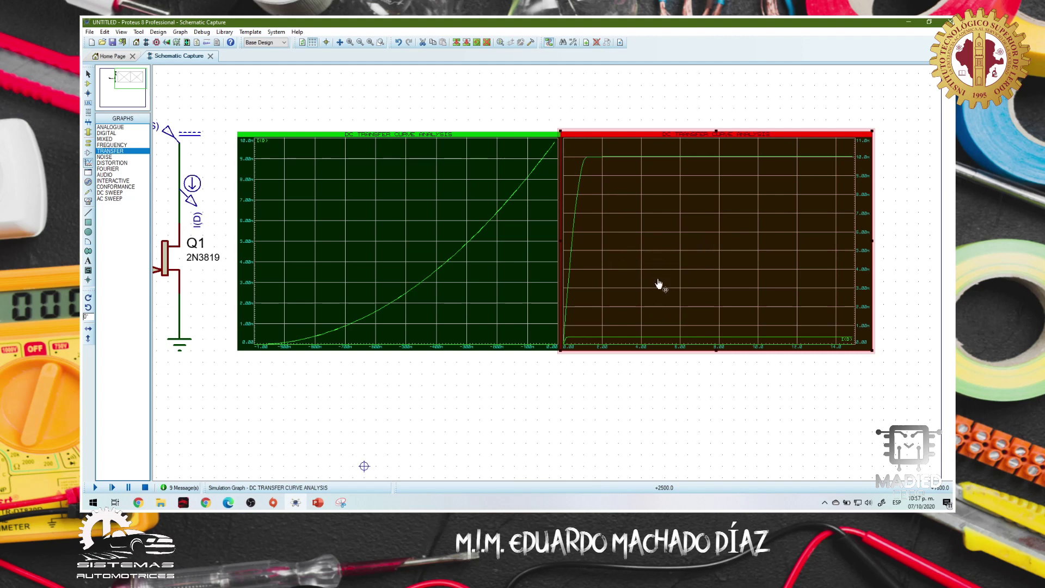
Set the second graph's V(GS) start value to -1 and rerun its simulation
{"action": "double_click", "coordinate": [683, 266]}
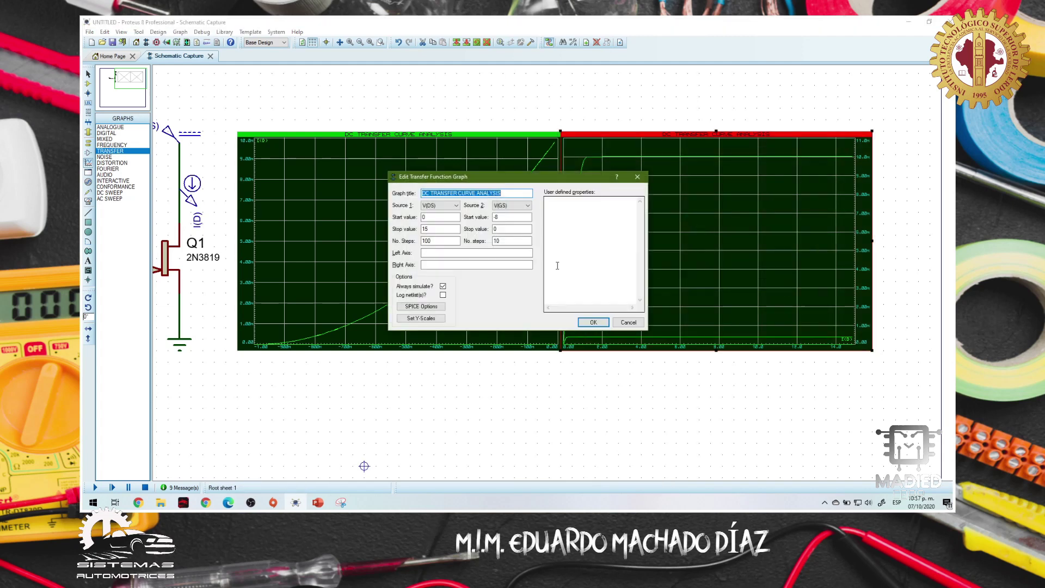
{"action": "left_click", "coordinate": [513, 217]}
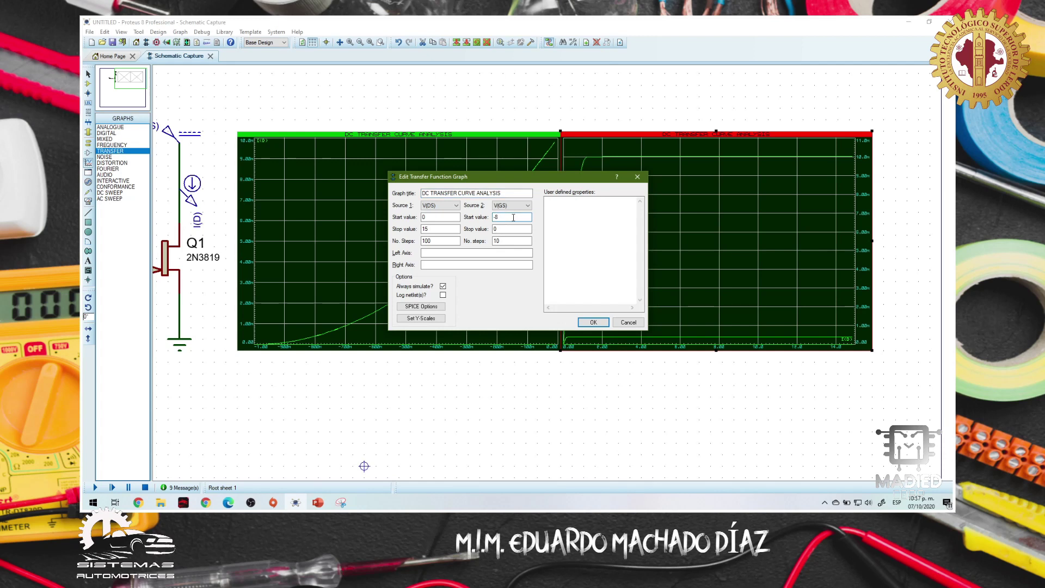
{"action": "key", "text": "Return"}
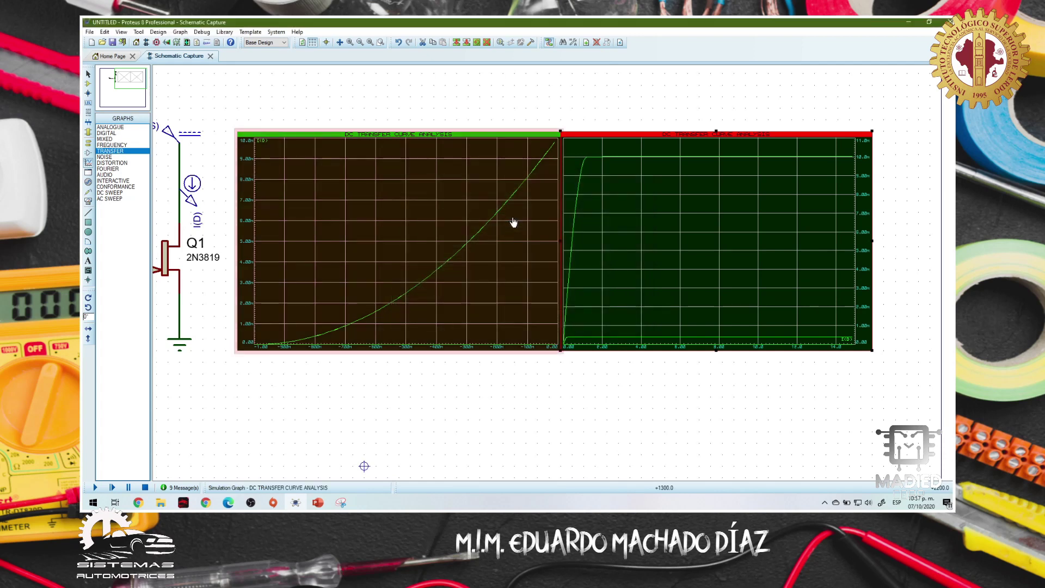
{"action": "double_click", "coordinate": [618, 238]}
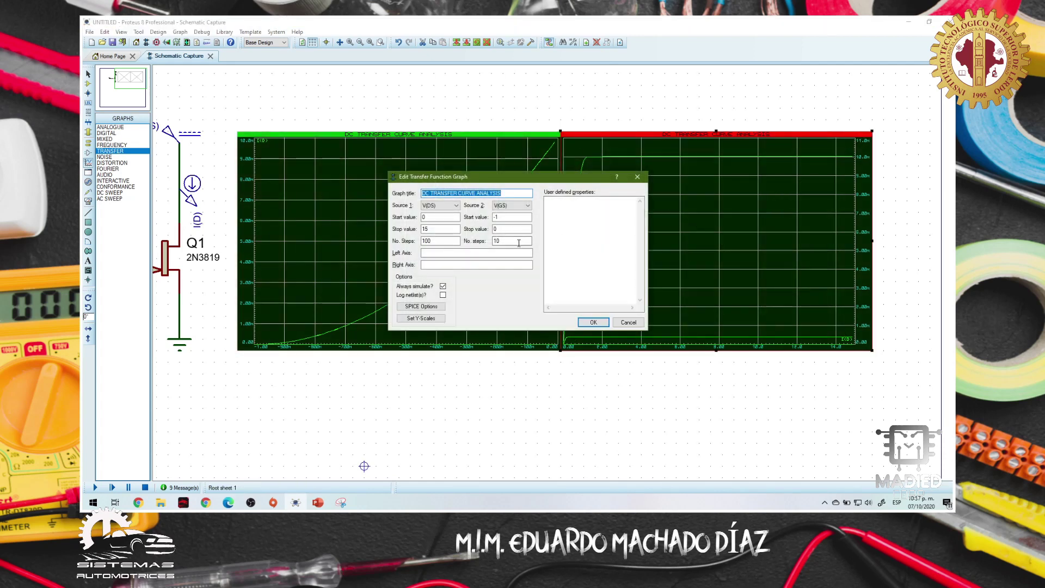
{"action": "left_click", "coordinate": [593, 322]}
{"action": "right_click", "coordinate": [672, 253]}
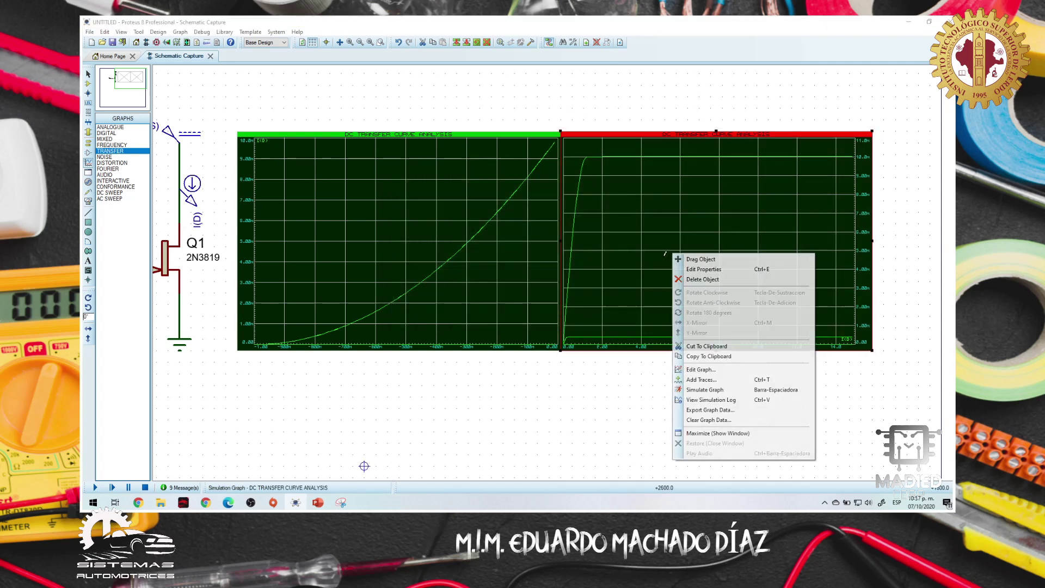
{"action": "left_click", "coordinate": [702, 379]}
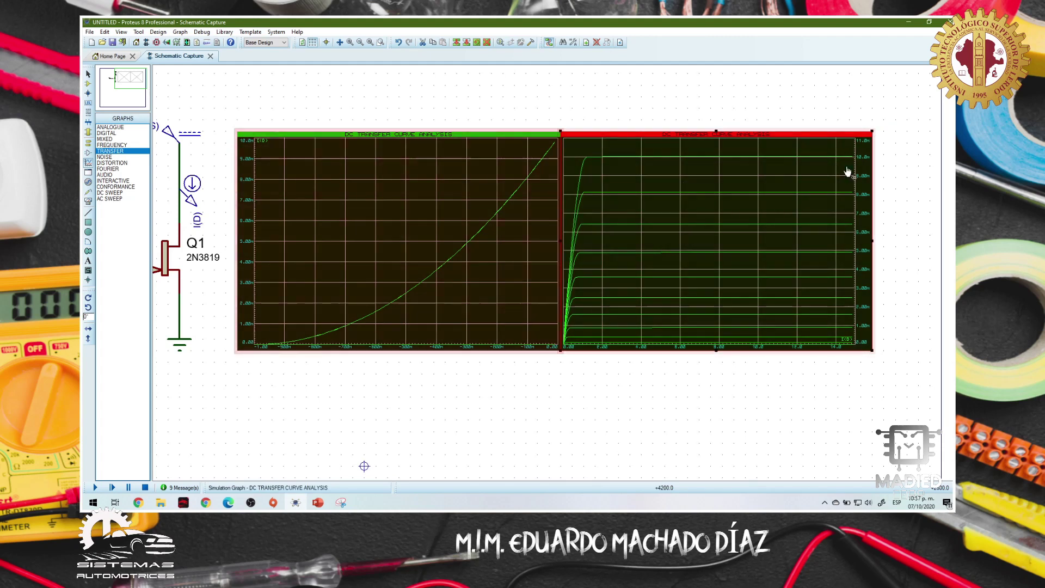
Lock the second graph's right Y-axis scale with a maximum value of 10m and apply the settings
{"action": "double_click", "coordinate": [764, 180]}
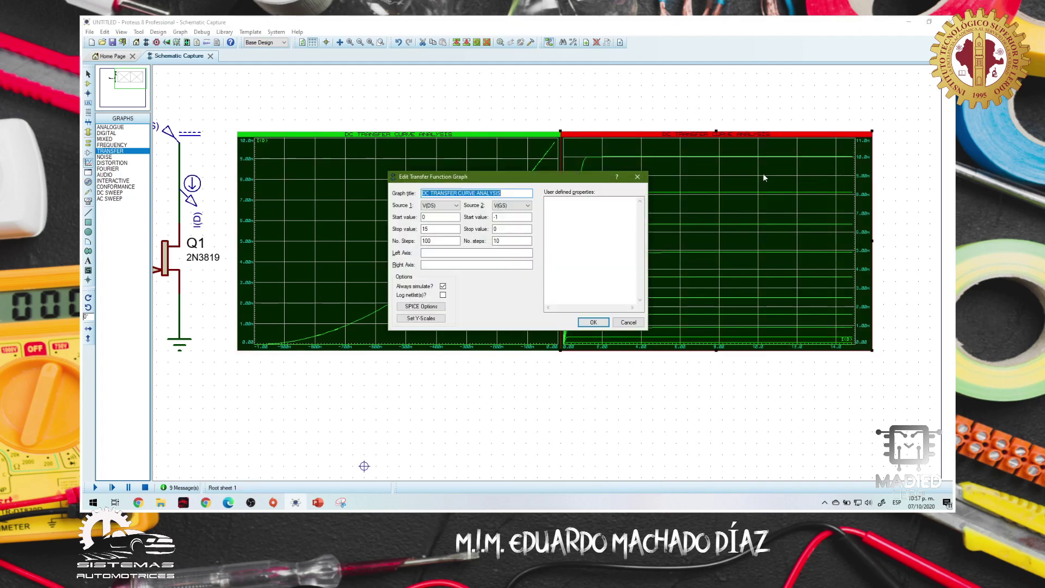
{"action": "left_click", "coordinate": [424, 319]}
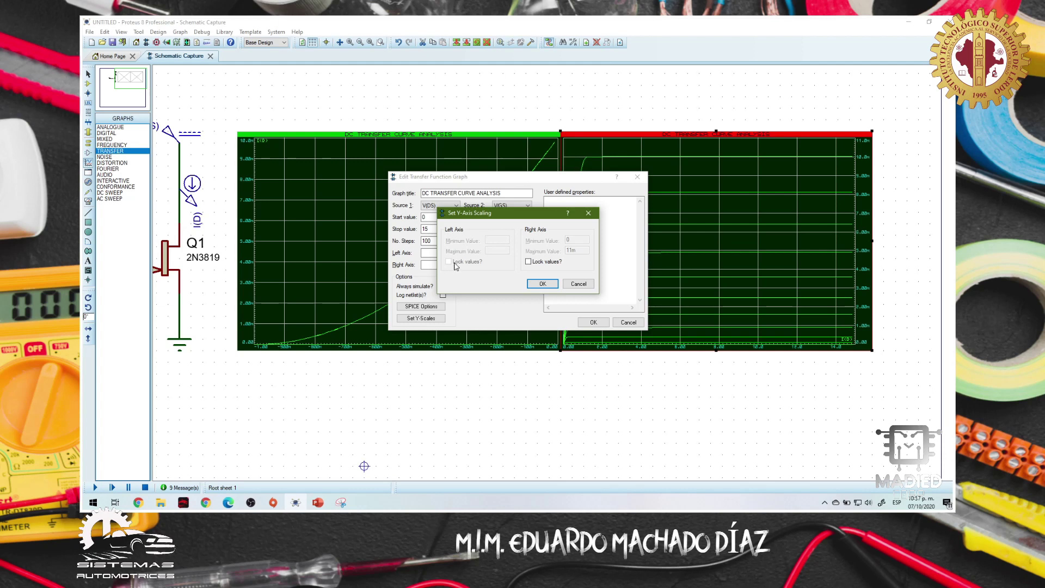
{"action": "left_click", "coordinate": [527, 262]}
{"action": "left_click", "coordinate": [570, 251]}
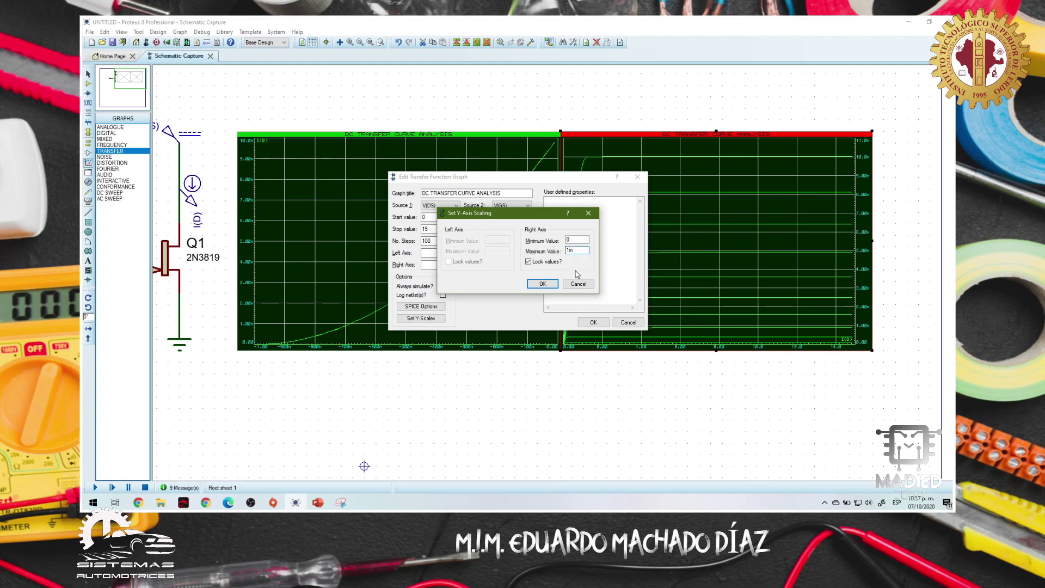
{"action": "key", "text": "Return"}
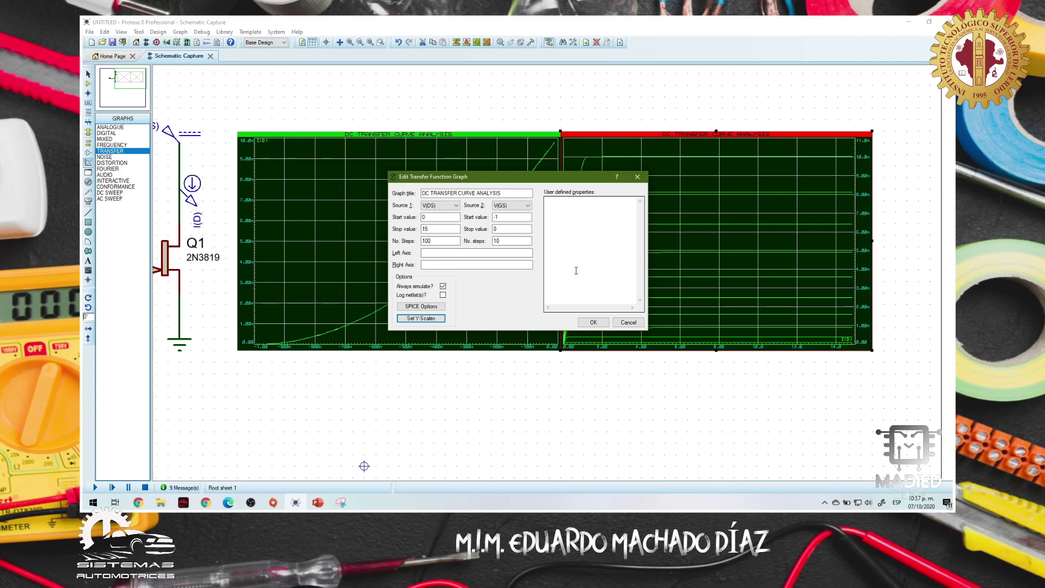
{"action": "left_click", "coordinate": [593, 322]}
Frame the transistor circuit and both transfer graphs together to compare their drain current curves
{"action": "left_click", "coordinate": [551, 378]}
{"action": "left_click_drag", "start_coordinate": [550, 379], "coordinate": [660, 377]}
{"action": "scroll", "coordinate": [625, 343], "scroll_direction": "down", "scroll_amount": 1}
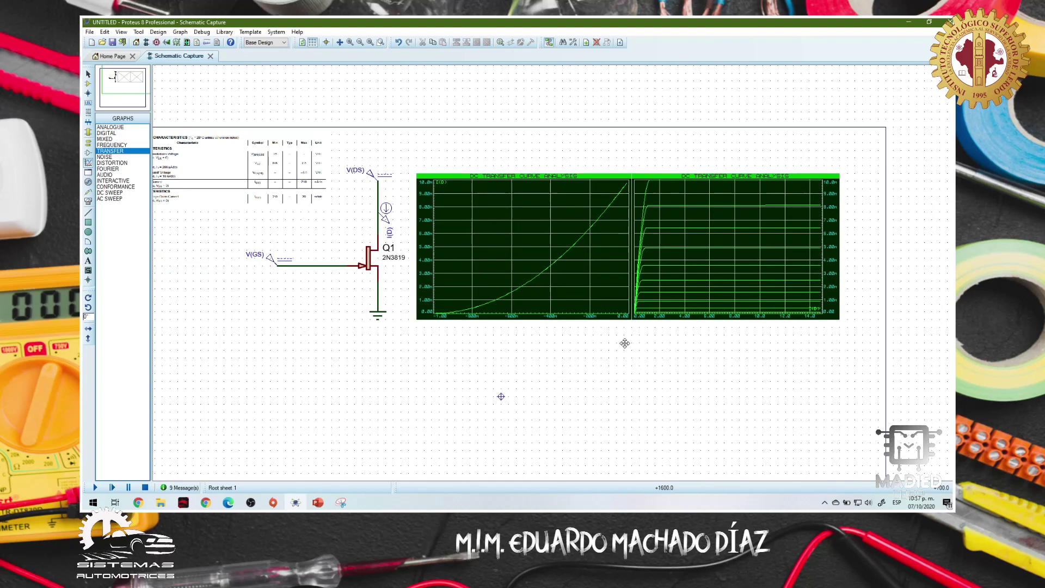
{"action": "scroll", "coordinate": [624, 342], "scroll_direction": "up", "scroll_amount": 1}
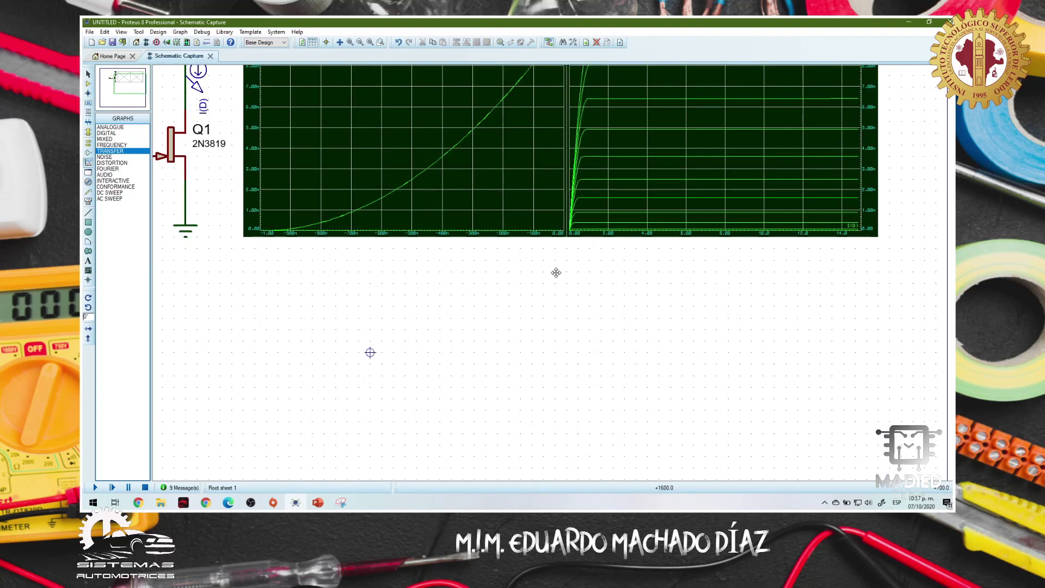
{"action": "scroll", "coordinate": [539, 335], "scroll_direction": "down", "scroll_amount": 1}
{"action": "left_click_drag", "start_coordinate": [618, 388], "coordinate": [611, 372]}
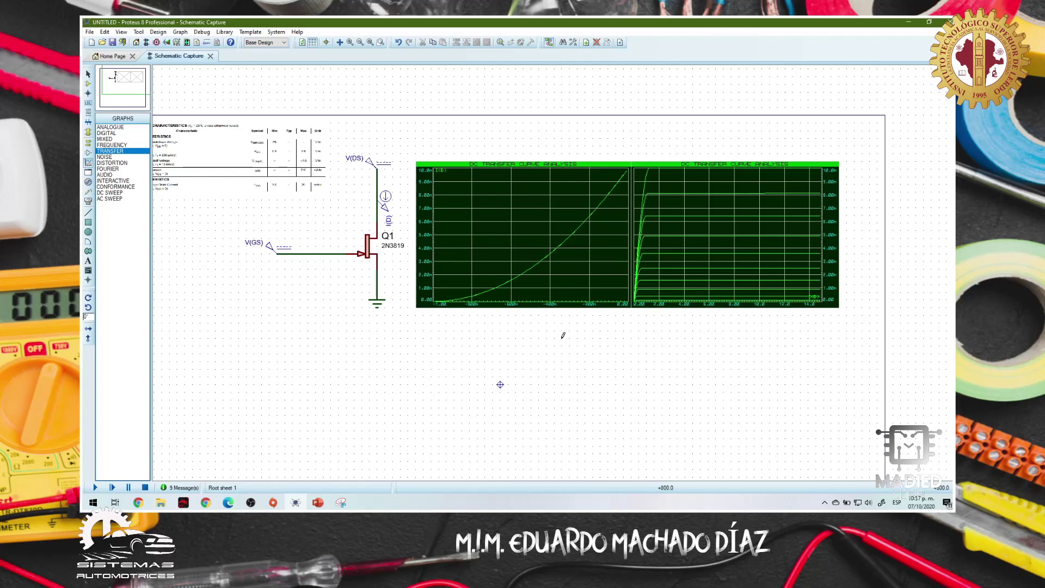
{"action": "left_click", "coordinate": [373, 43]}
{"action": "left_click", "coordinate": [380, 42]}
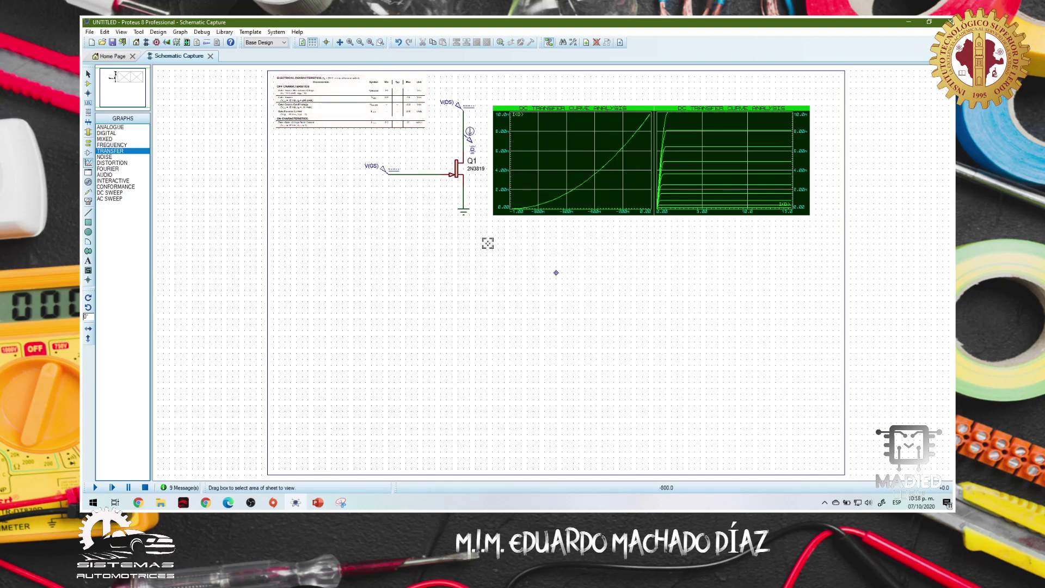
{"action": "left_click_drag", "start_coordinate": [370, 90], "coordinate": [818, 243]}
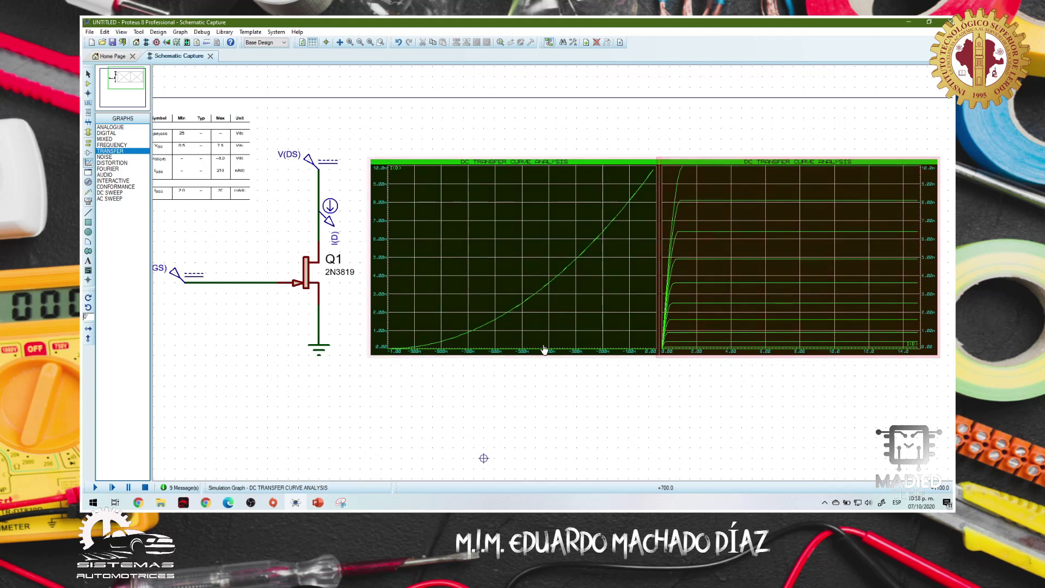